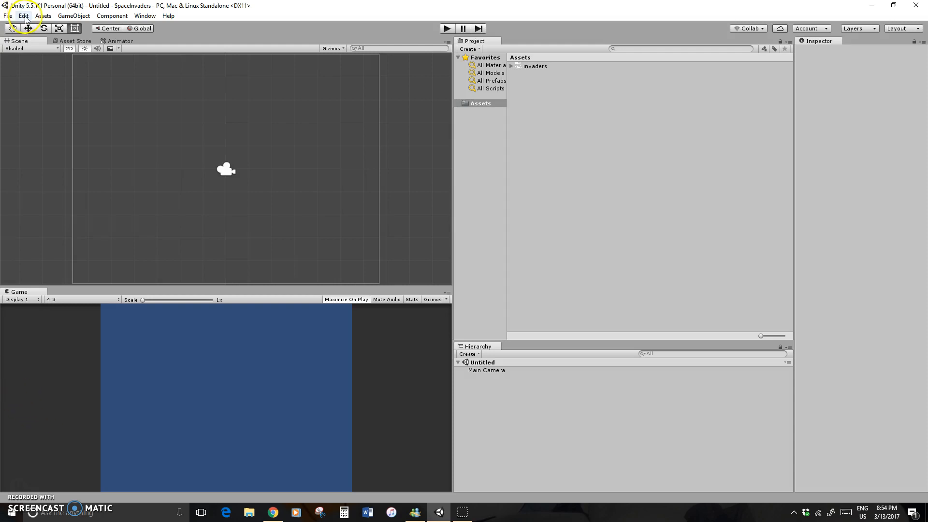
# Open the Player Settings for PC, Mac & Linux Standalone from the Build Settings and widen the Inspector
pyautogui.click(9, 17)
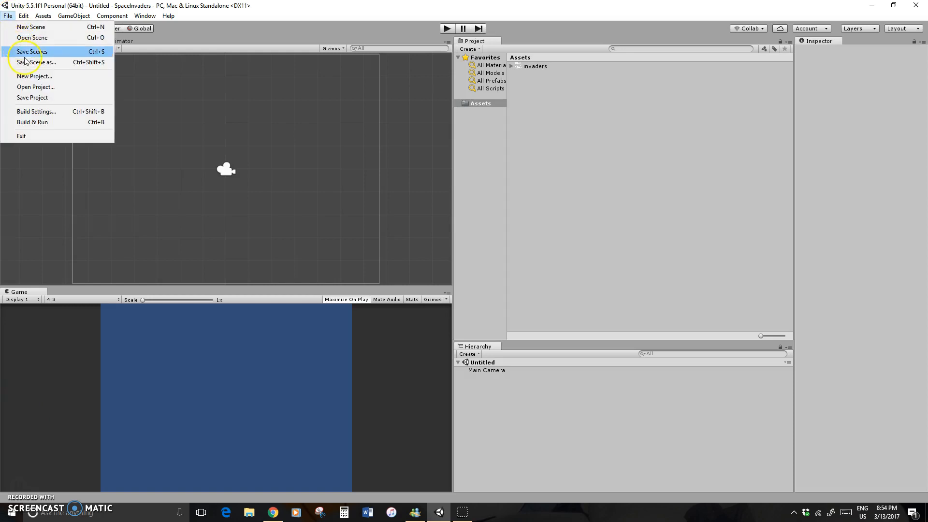
pyautogui.click(48, 112)
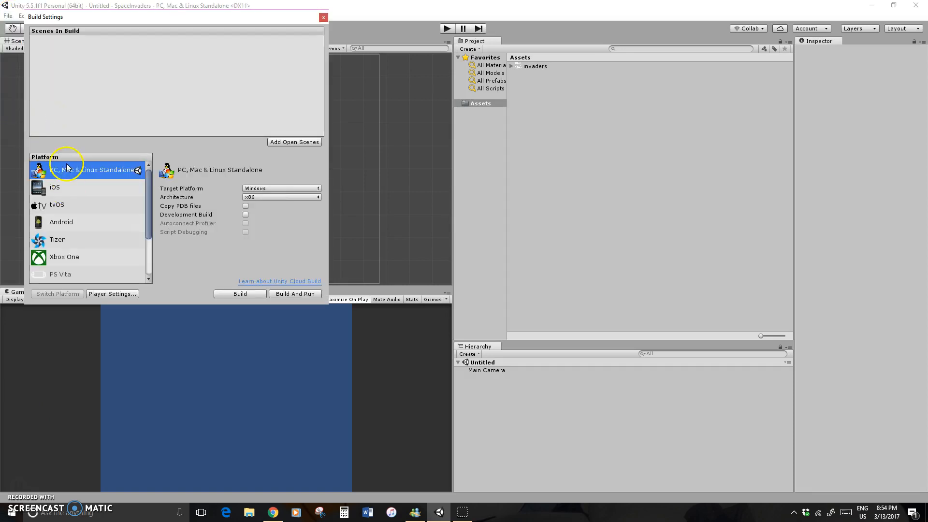
pyautogui.click(124, 294)
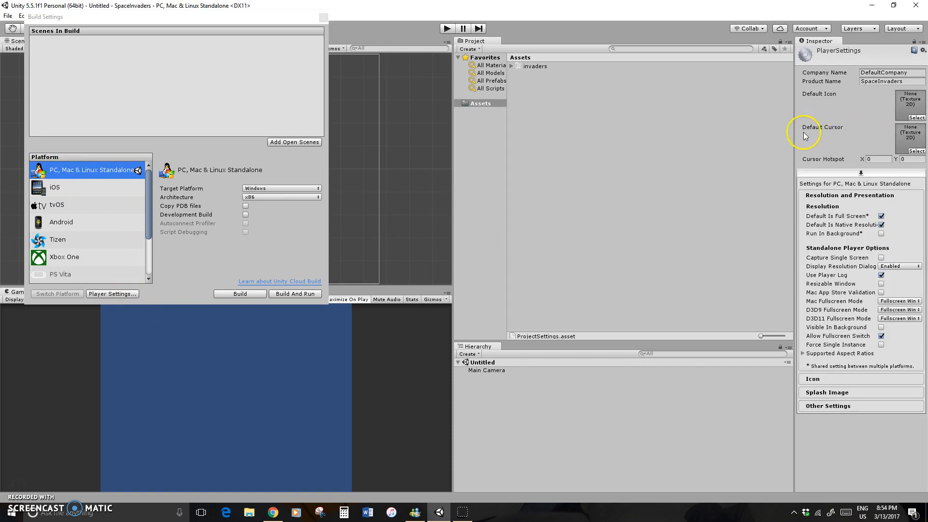
pyautogui.moveTo(794, 131); pyautogui.dragTo(721, 130)
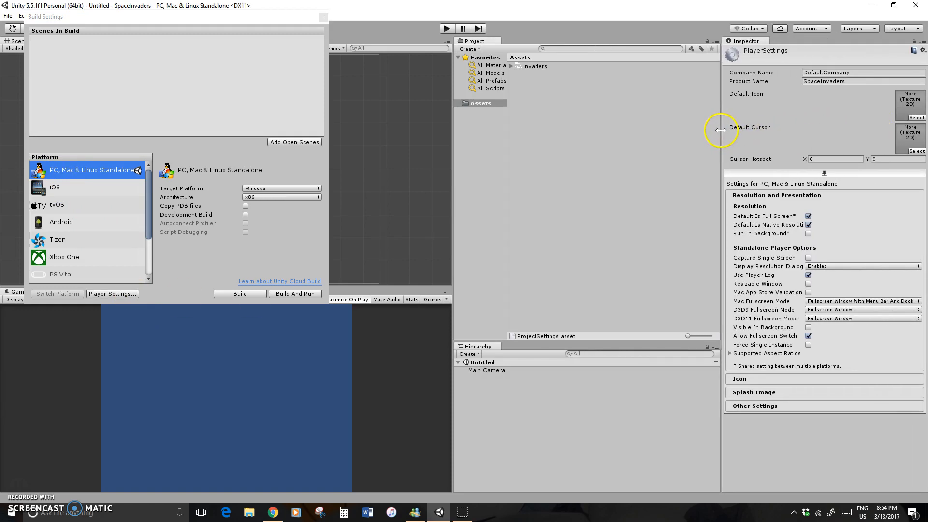
pyautogui.click(927, 289)
# Disable the default native resolution, set the default screen size to 600 wide by 960 high, and close the Build Settings
pyautogui.click(808, 225)
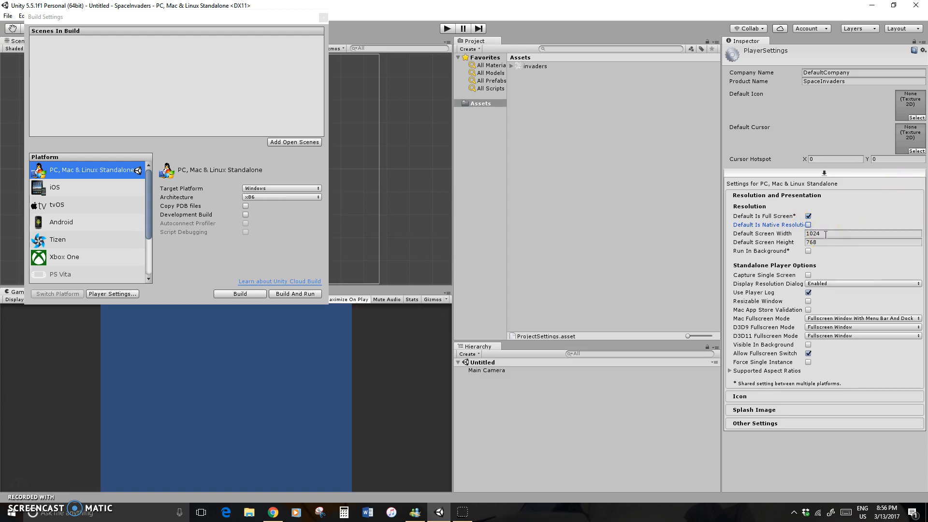
pyautogui.click(825, 234)
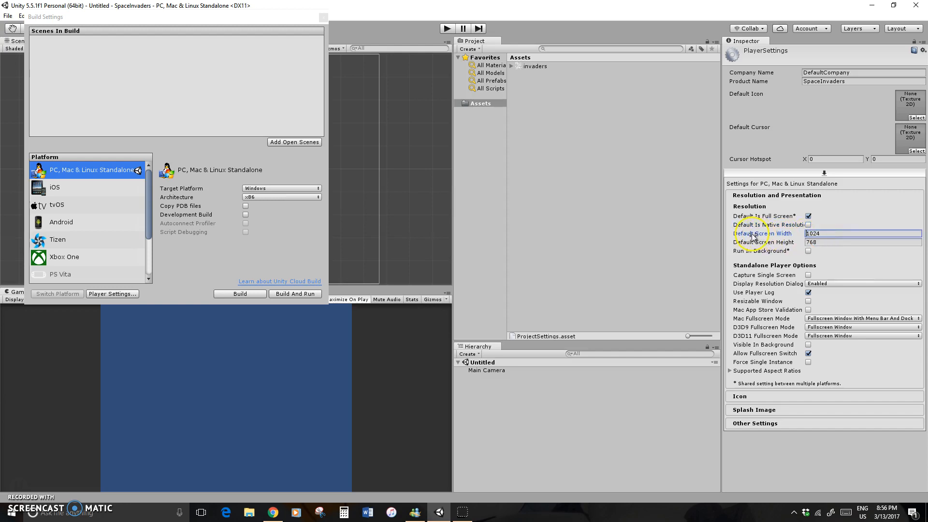
pyautogui.click(784, 234)
pyautogui.write('600')
pyautogui.press('Tab')
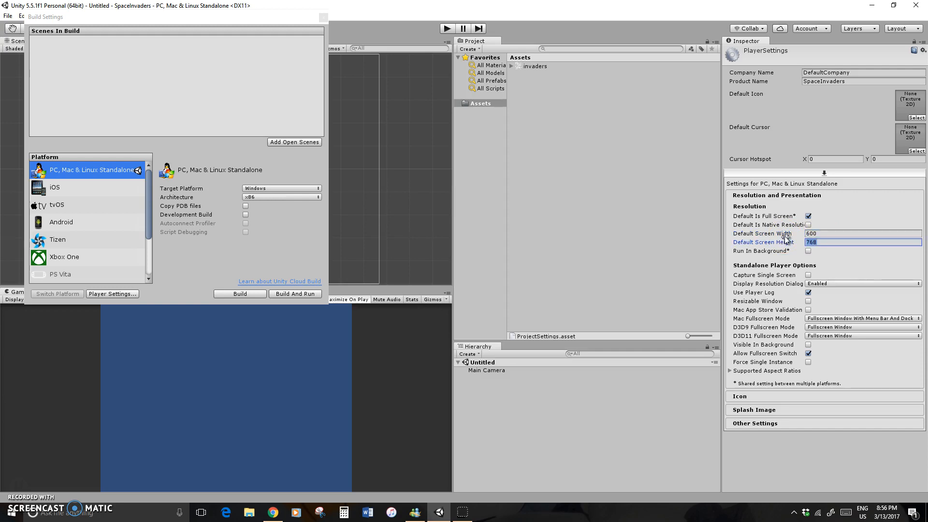
pyautogui.write('960')
pyautogui.press('Tab')
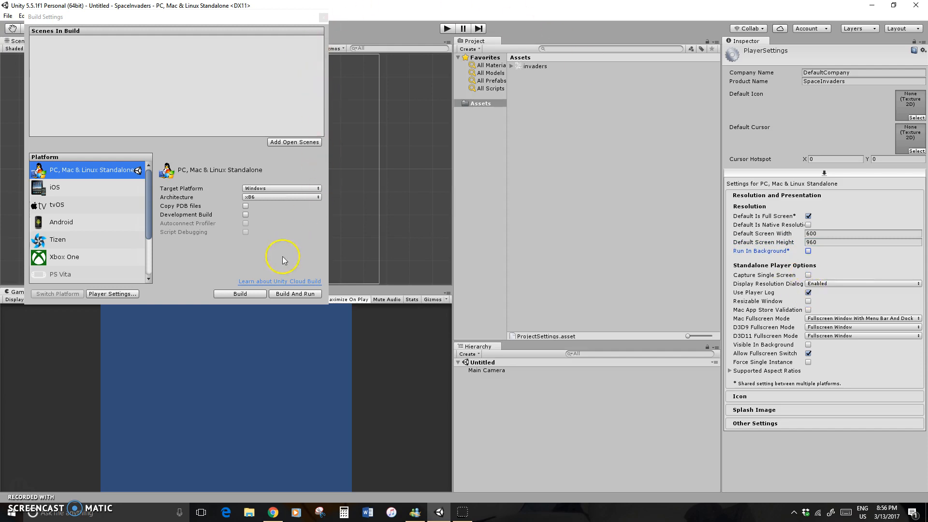
pyautogui.click(324, 18)
# Set the Game view's aspect to Standalone (600x960)
pyautogui.scroll(-5, 346, 144)
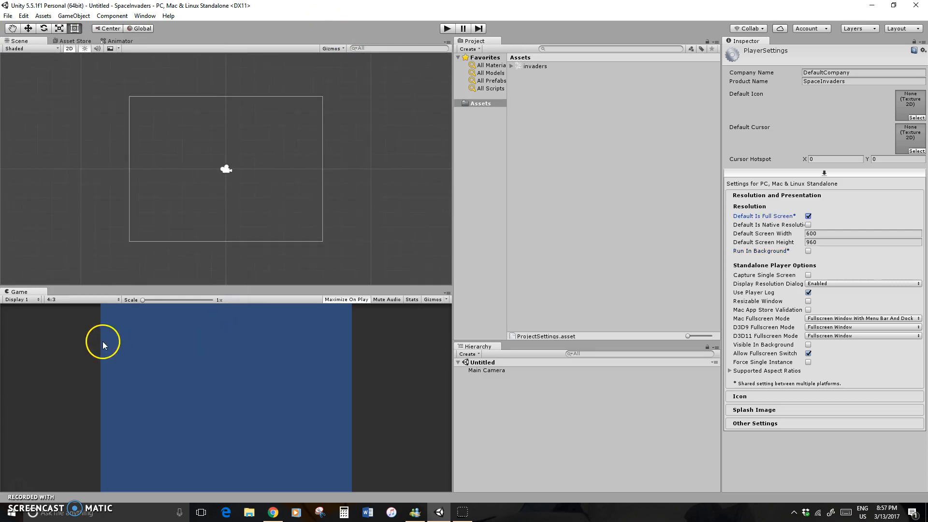
pyautogui.click(102, 299)
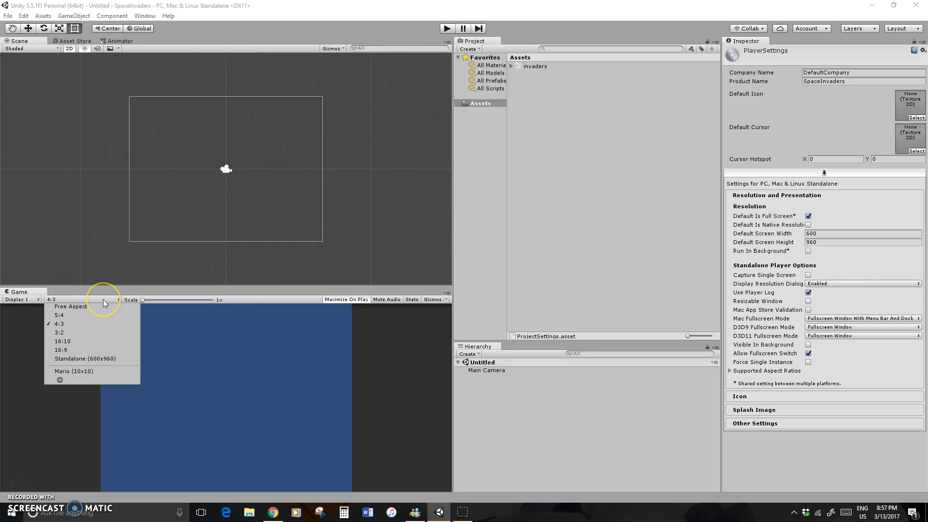
pyautogui.click(101, 360)
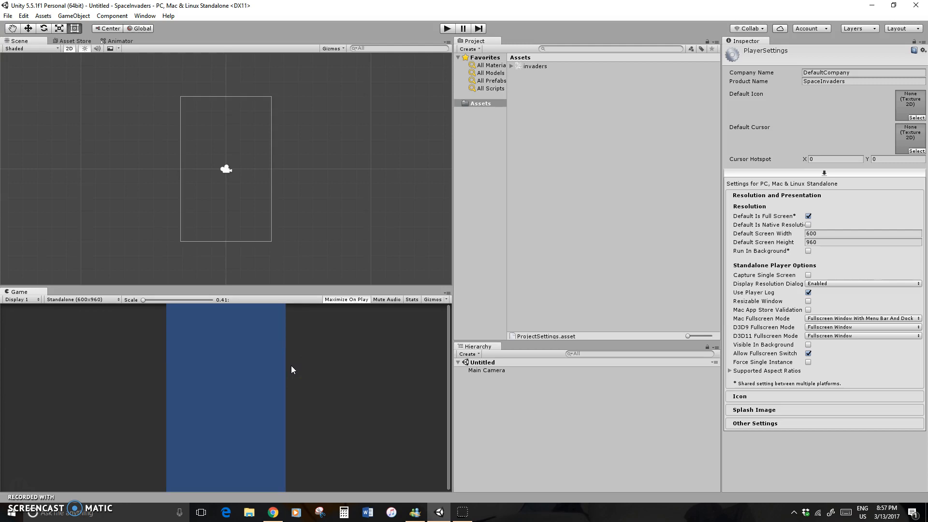
# Set the Main Camera's far clipping plane to 10
pyautogui.click(479, 371)
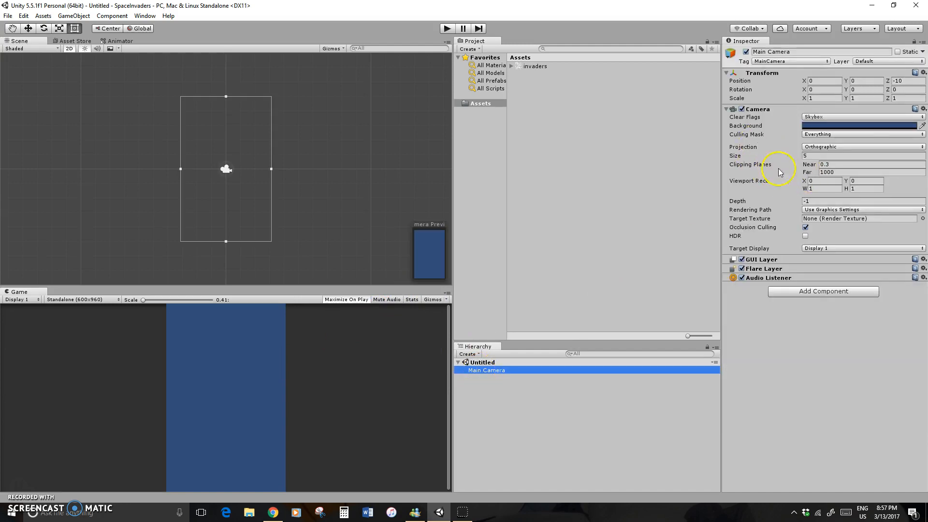
pyautogui.click(834, 173)
pyautogui.doubleClick(834, 172)
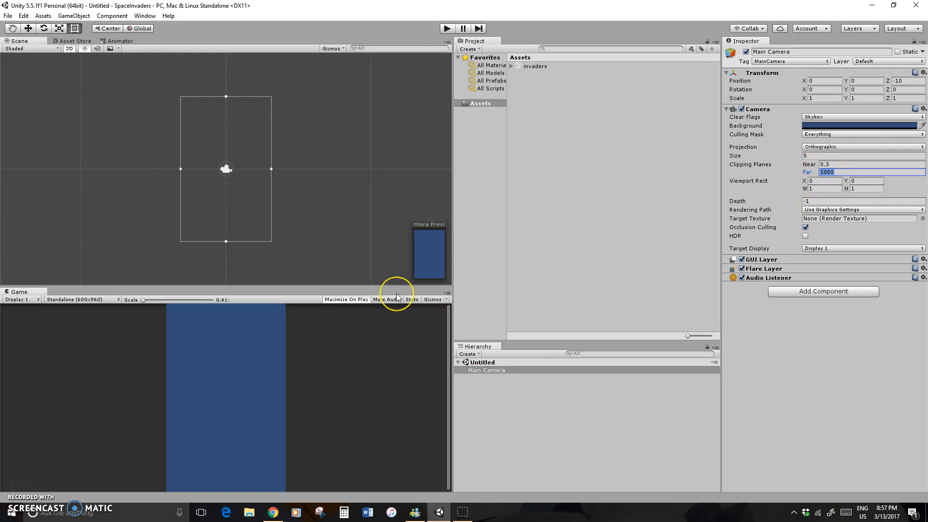
pyautogui.write('10')
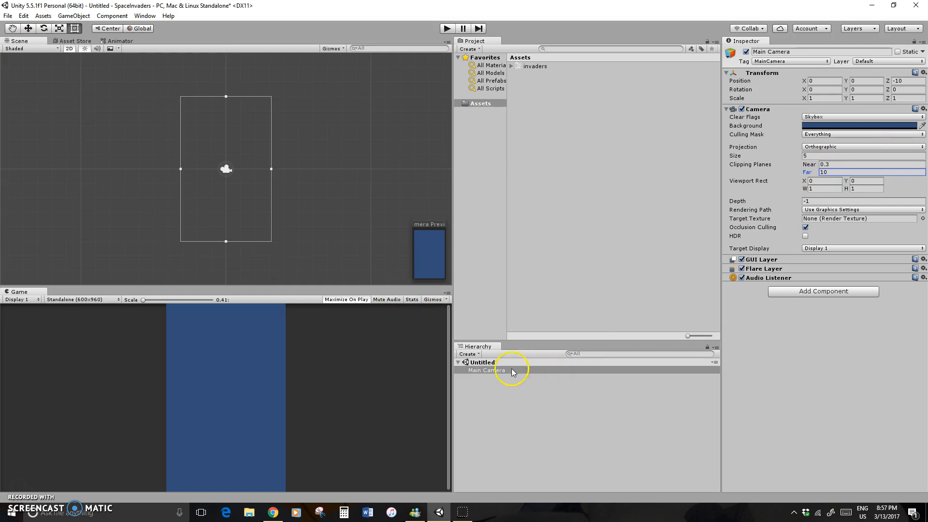
# Change the Main Camera's background to near-black (RGB 6, 6, 6), close the color picker and deselect the camera
pyautogui.click(905, 126)
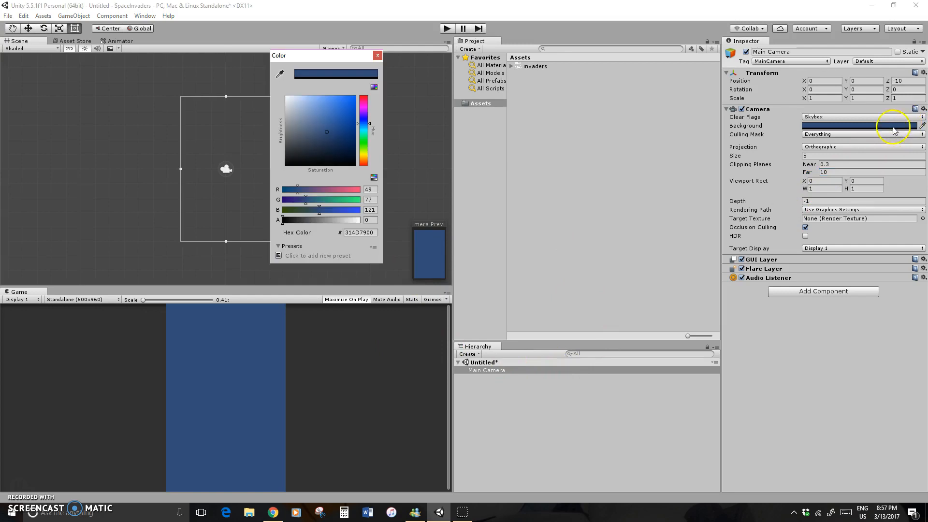
pyautogui.click(298, 146)
pyautogui.moveTo(297, 146); pyautogui.dragTo(287, 164)
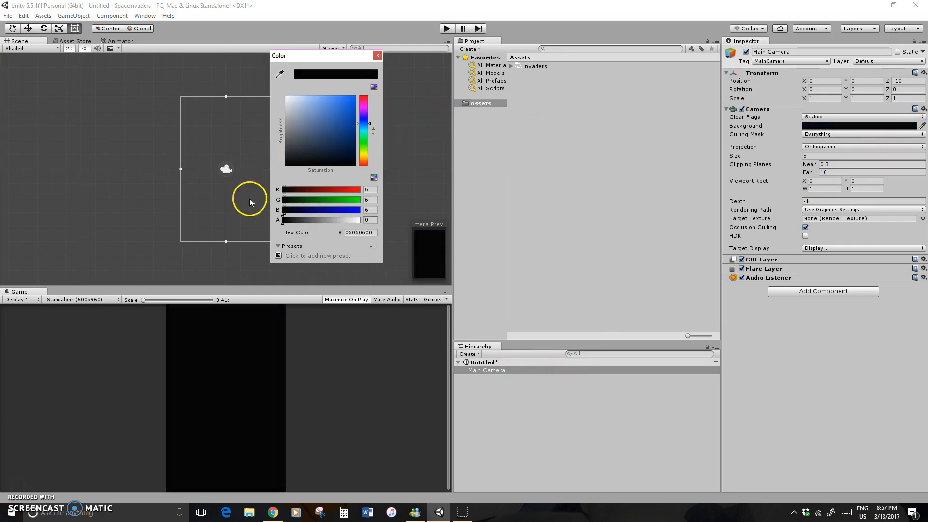
pyautogui.click(356, 349)
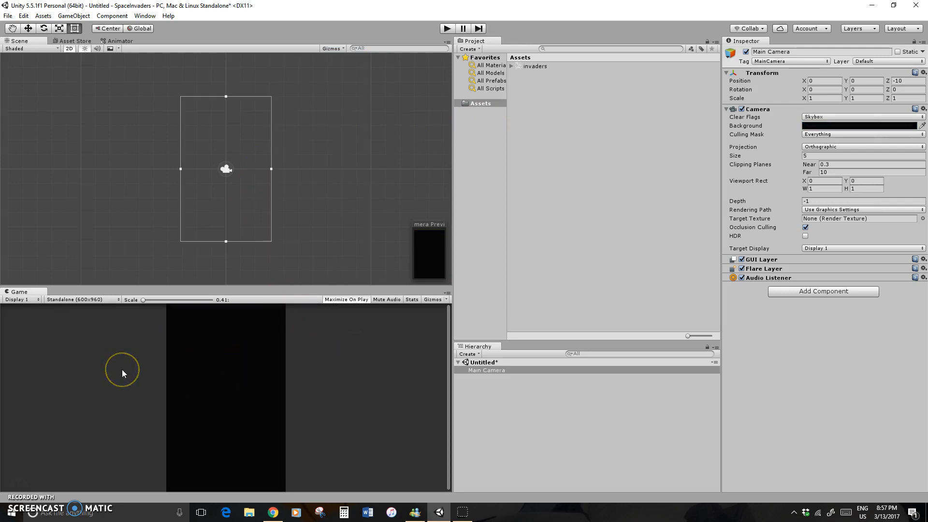
pyautogui.click(87, 374)
pyautogui.click(320, 343)
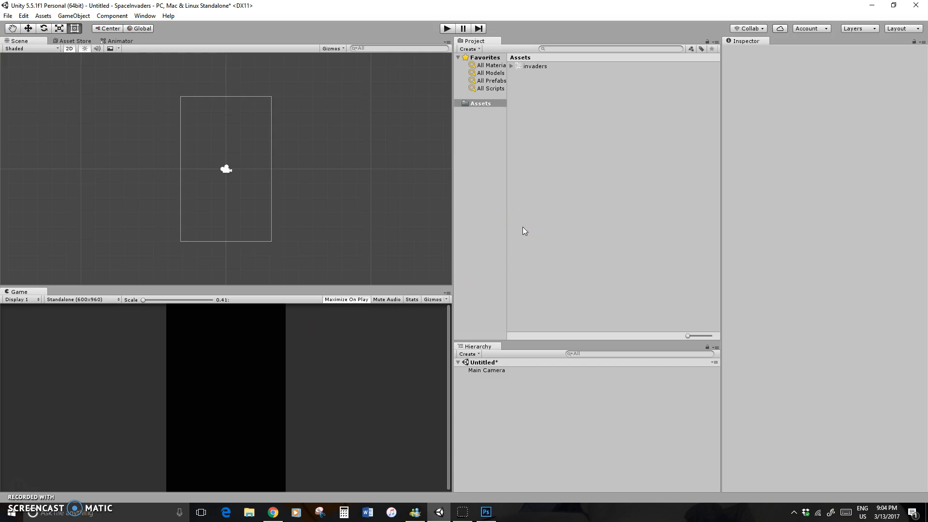
# Switch to Chrome and view the invaders.gif sprite sheet and the image search for space invader sprites
pyautogui.click(273, 512)
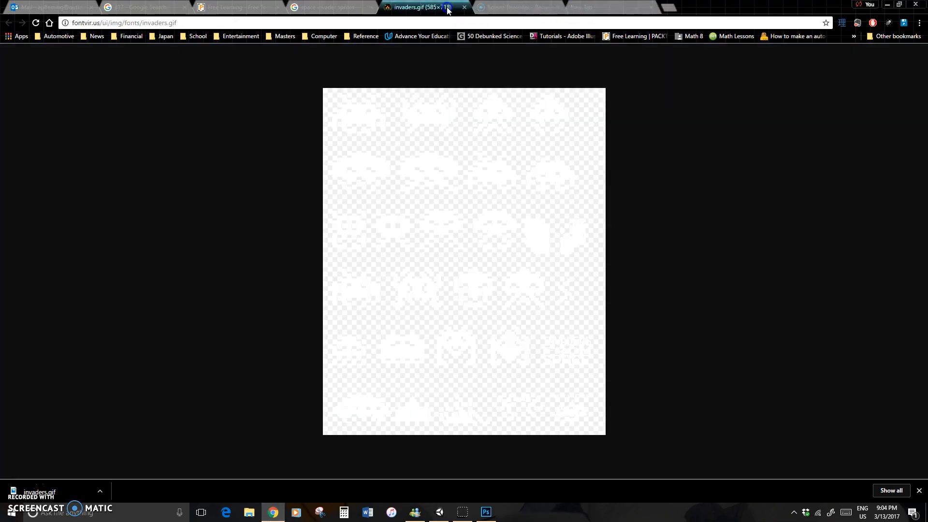
pyautogui.click(423, 6)
pyautogui.click(351, 8)
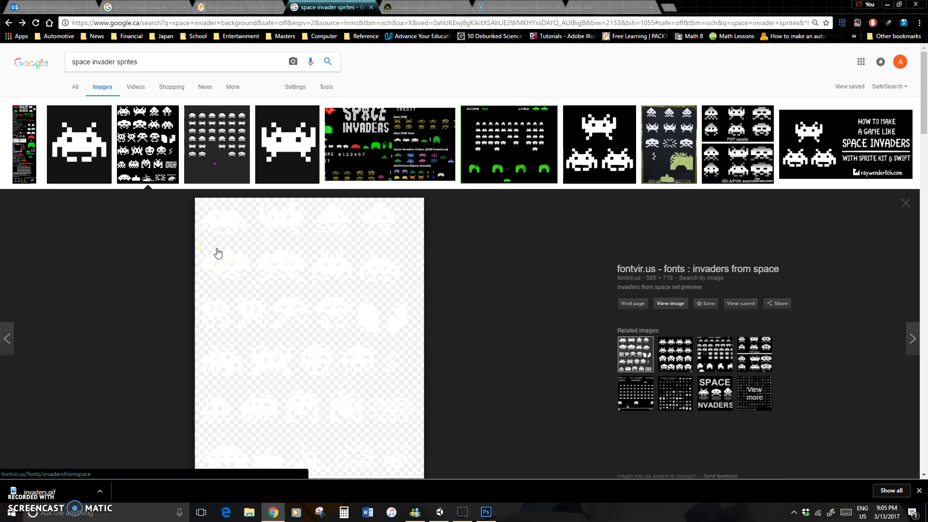
# Switch back to Unity and set the Sprite Mode of the invaders texture in Assets to Multiple
pyautogui.click(440, 513)
pyautogui.click(529, 66)
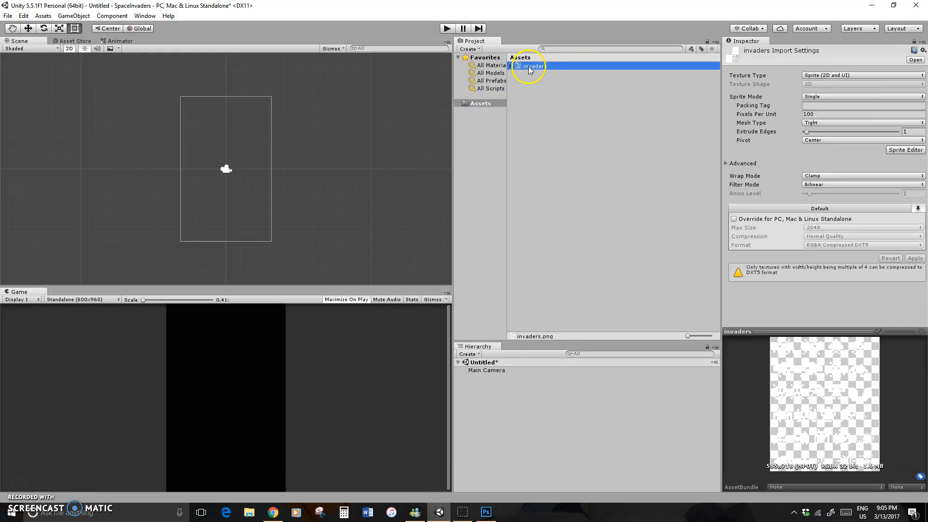
pyautogui.click(505, 65)
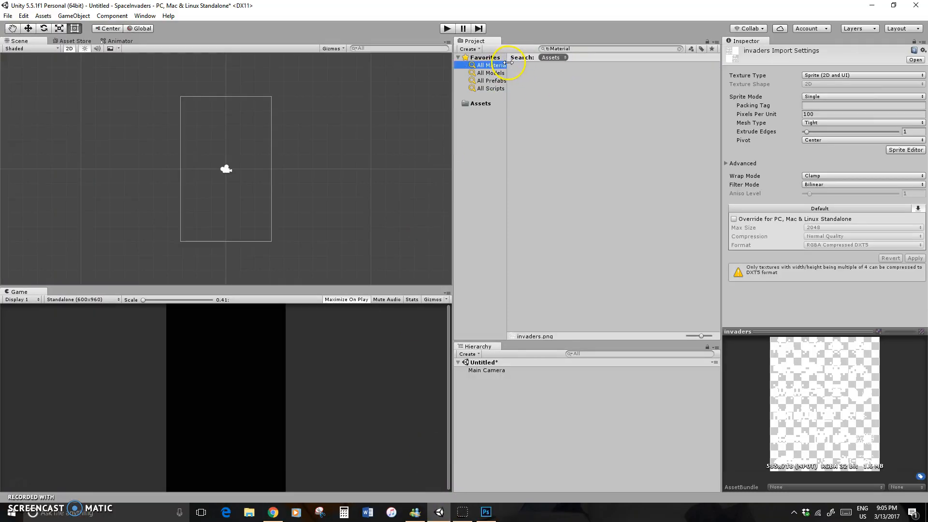
pyautogui.click(480, 103)
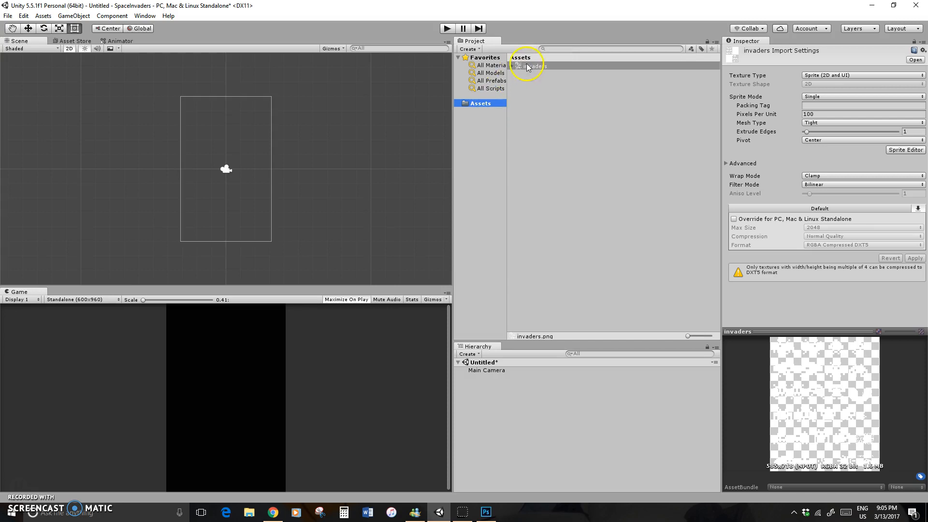
pyautogui.click(511, 66)
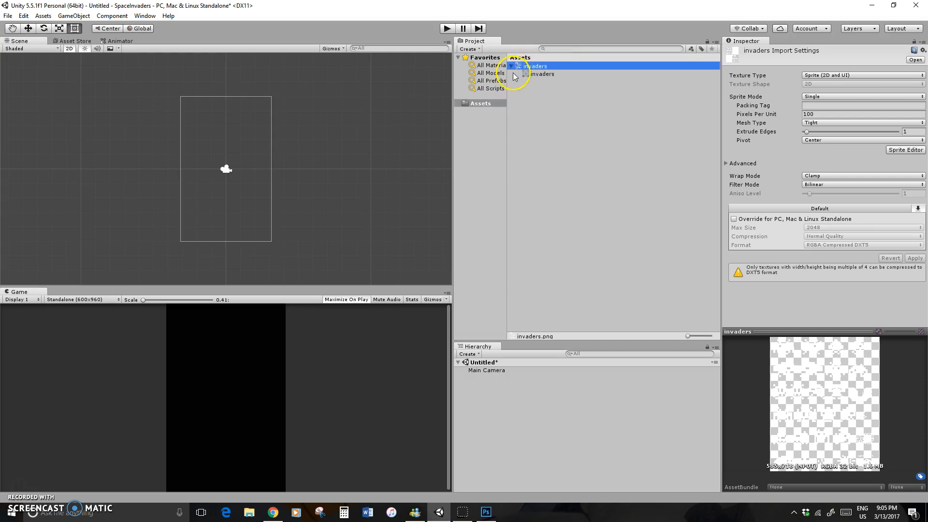
pyautogui.click(537, 68)
pyautogui.click(888, 96)
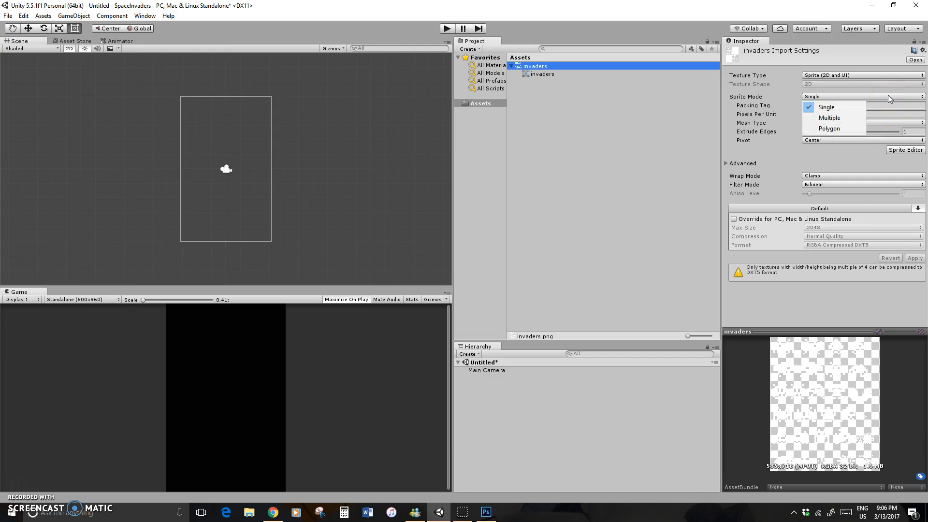
pyautogui.click(856, 119)
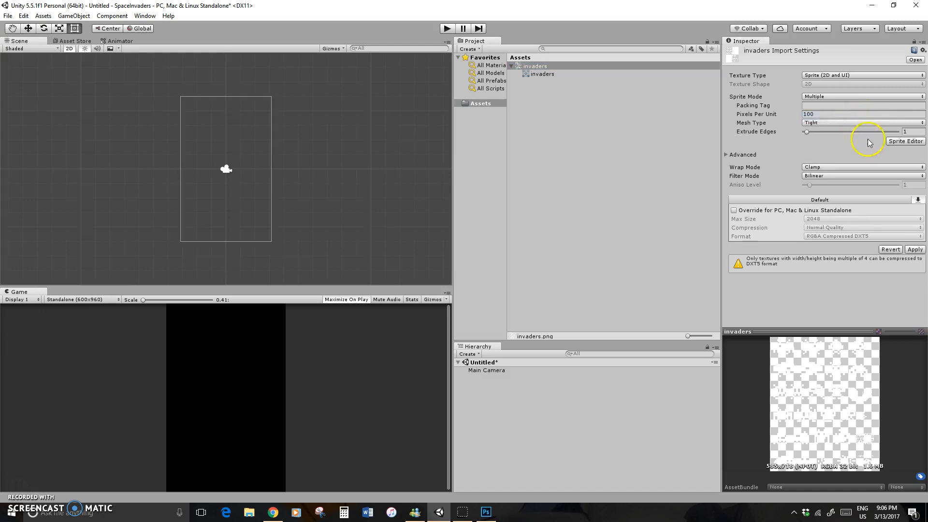
# Apply the import settings to open the Sprite Editor, and slice the sheet with type Automatic, pivot Center and method Delete Existing
pyautogui.click(907, 142)
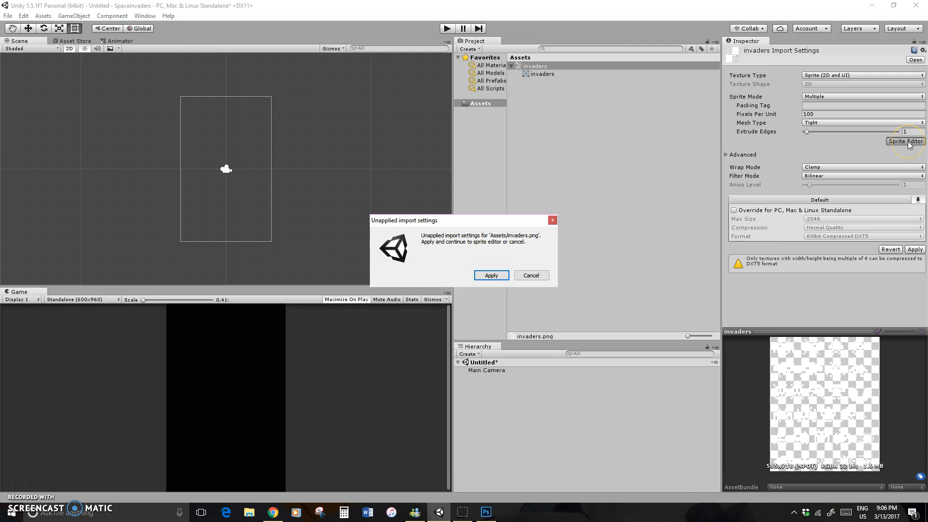
pyautogui.click(492, 275)
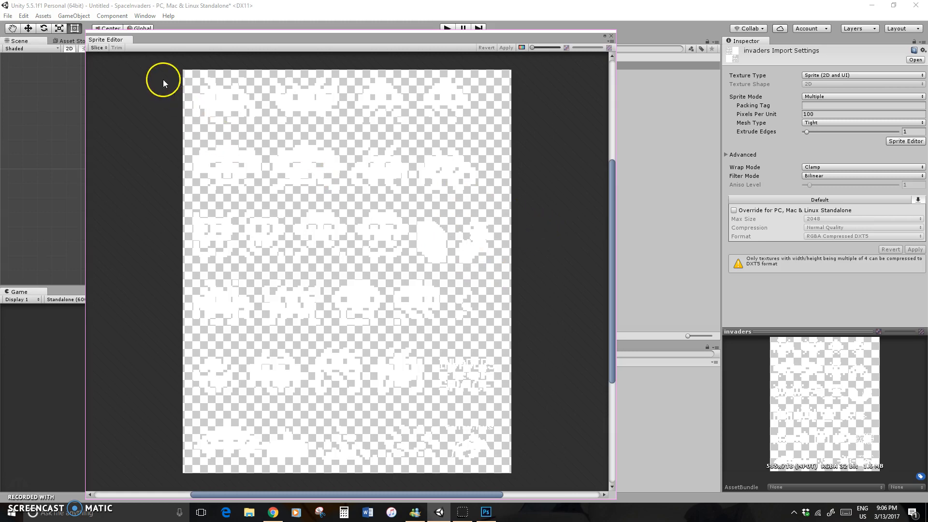
pyautogui.click(98, 48)
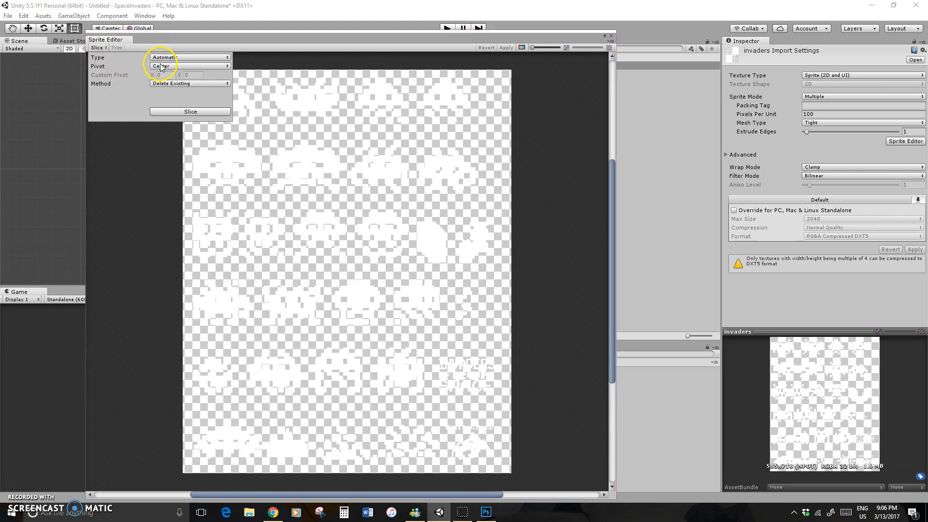
pyautogui.click(192, 112)
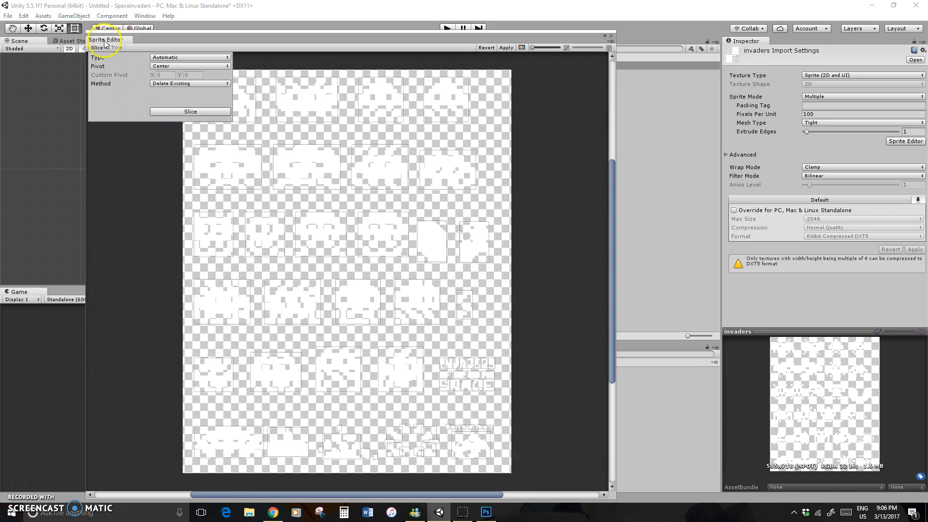
pyautogui.click(116, 129)
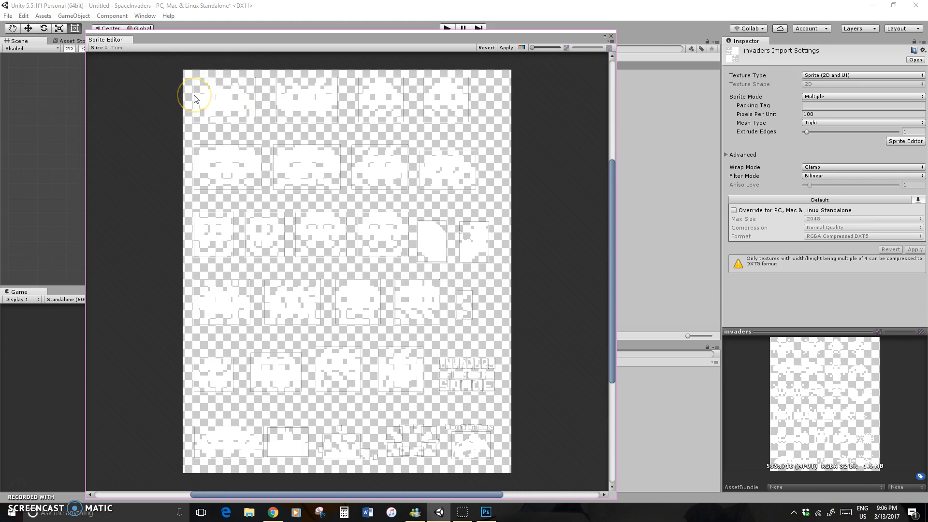
# Adjust the first invader's slice to about 116 by 78 pixels and apply the sprite changes
pyautogui.click(222, 102)
pyautogui.click(344, 114)
pyautogui.click(196, 103)
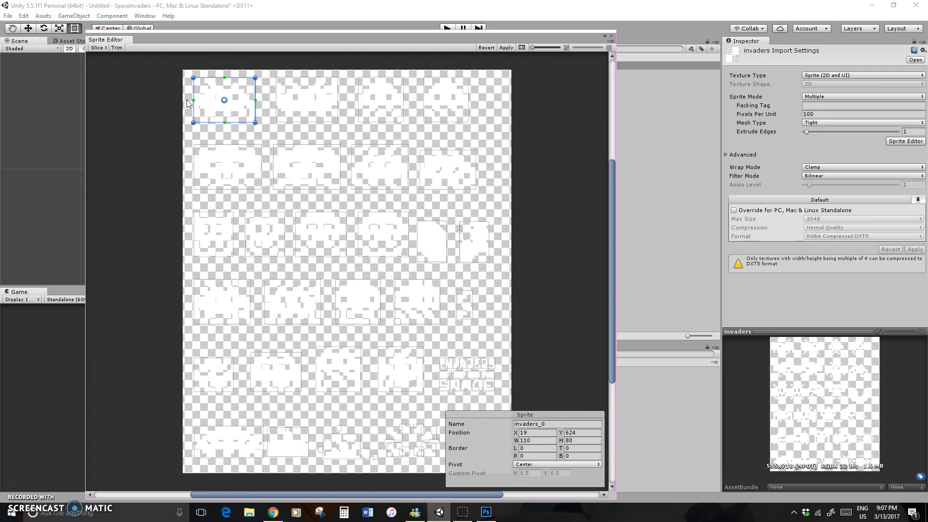
pyautogui.moveTo(193, 78); pyautogui.dragTo(192, 77)
pyautogui.moveTo(255, 78); pyautogui.dragTo(256, 79)
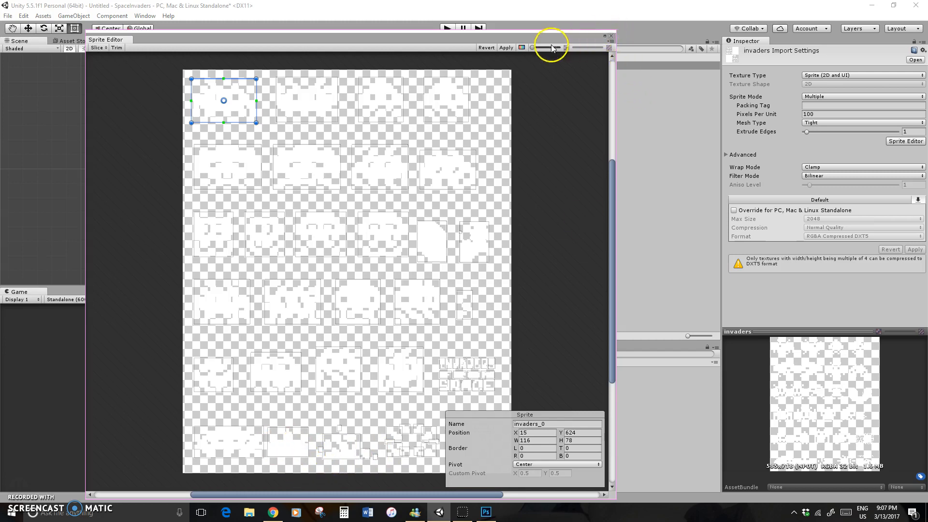
pyautogui.click(508, 49)
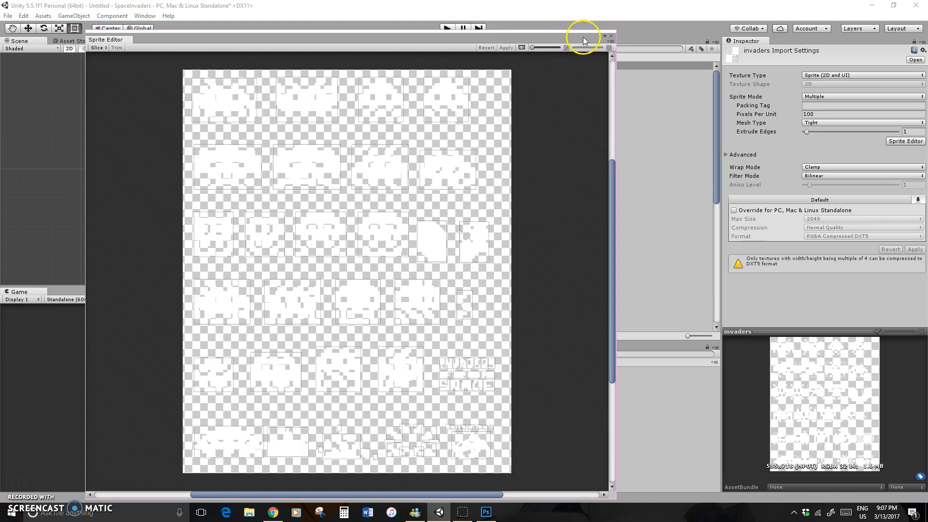
# Close the Sprite Editor and place the invaders_42 sprite in the scene near the camera frame's lower edge, at about X -0.25, Y -4.1
pyautogui.click(610, 37)
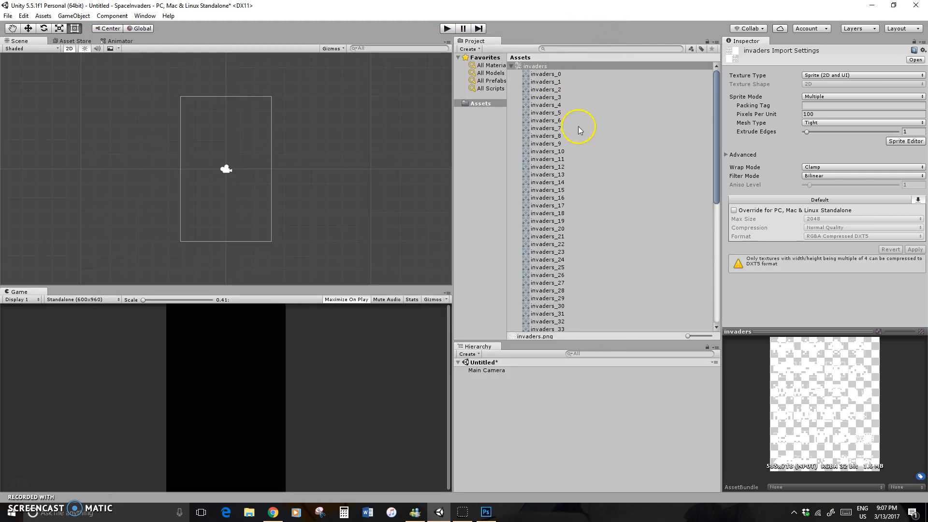
pyautogui.scroll(-5, 579, 129)
pyautogui.scroll(-3, 578, 129)
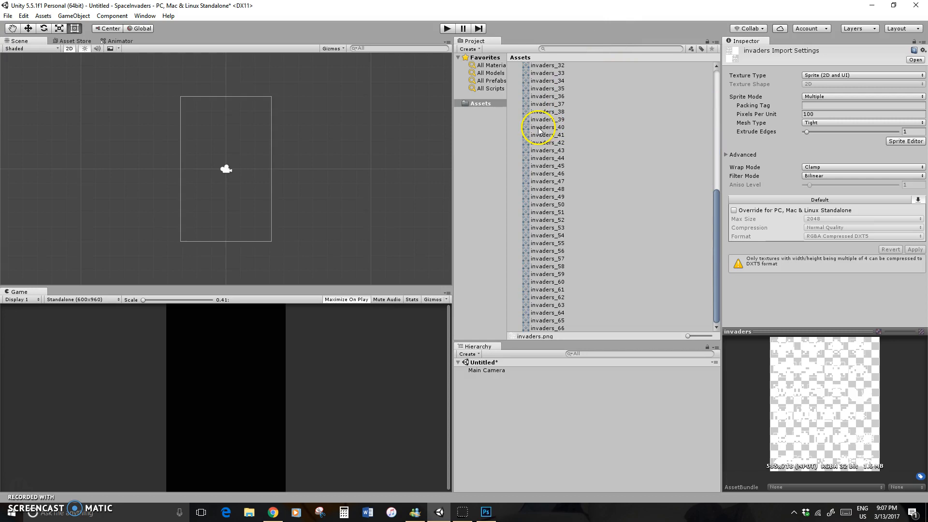
pyautogui.click(546, 142)
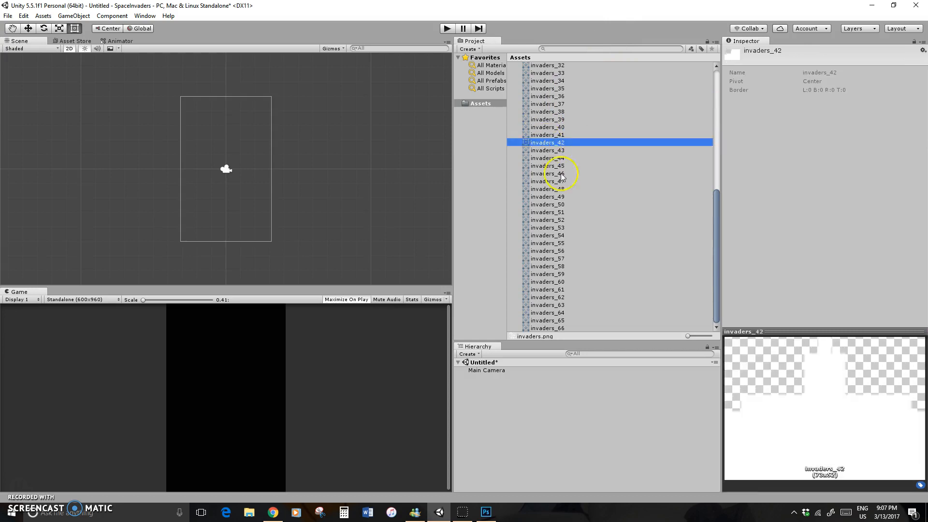
pyautogui.moveTo(547, 142); pyautogui.dragTo(222, 228)
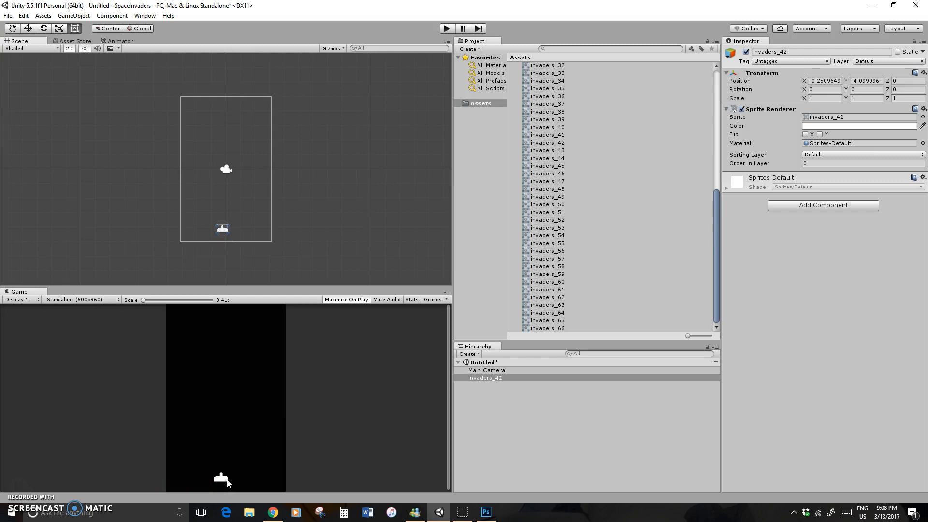
pyautogui.click(214, 476)
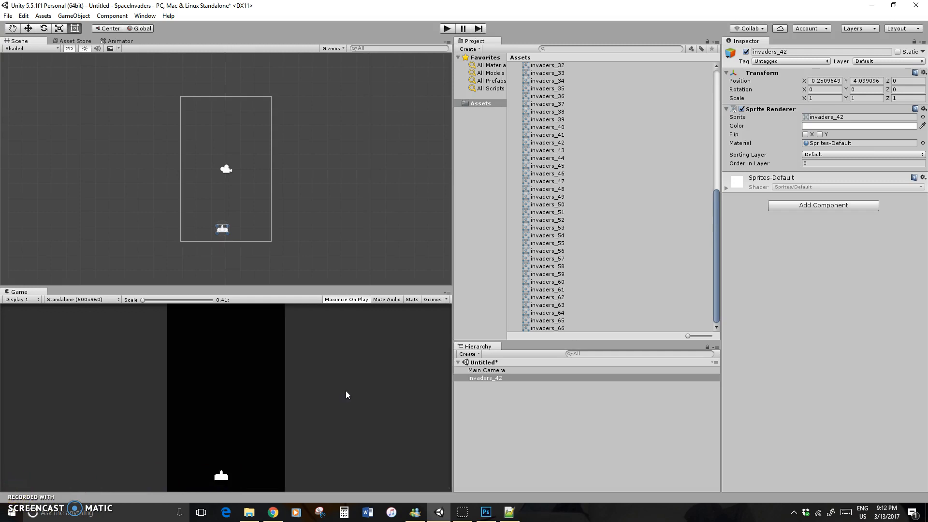
# Add a Rigidbody 2D component to the invaders_42 object and set its Gravity Scale to 0
pyautogui.click(838, 208)
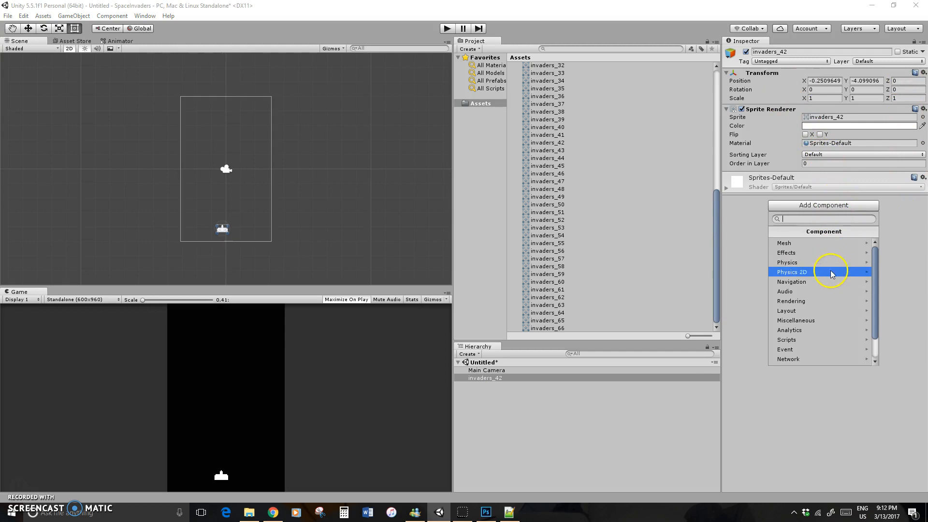
pyautogui.click(830, 273)
pyautogui.click(823, 244)
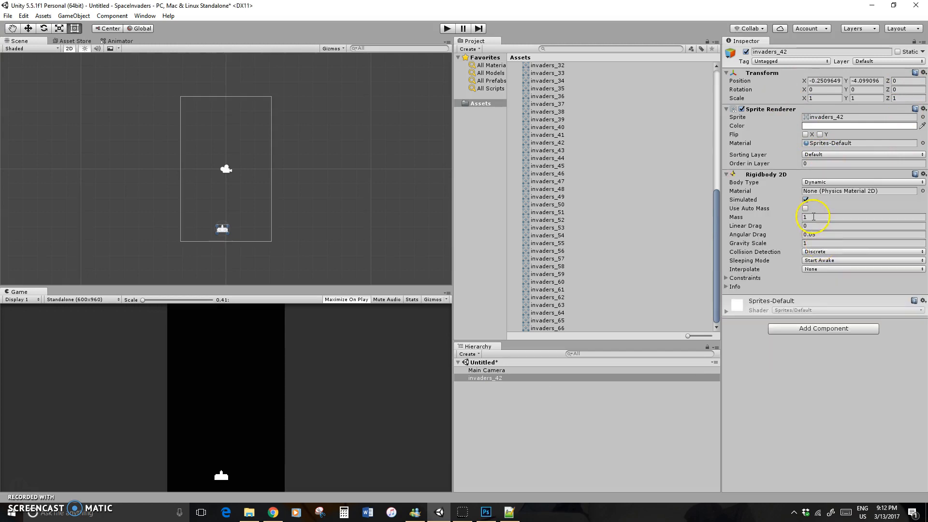
pyautogui.click(817, 243)
pyautogui.write('0')
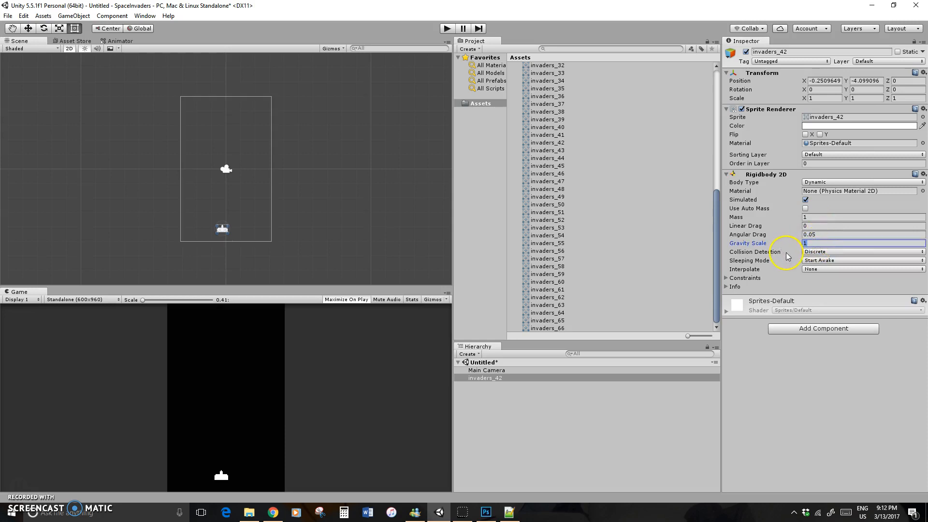
pyautogui.click(842, 351)
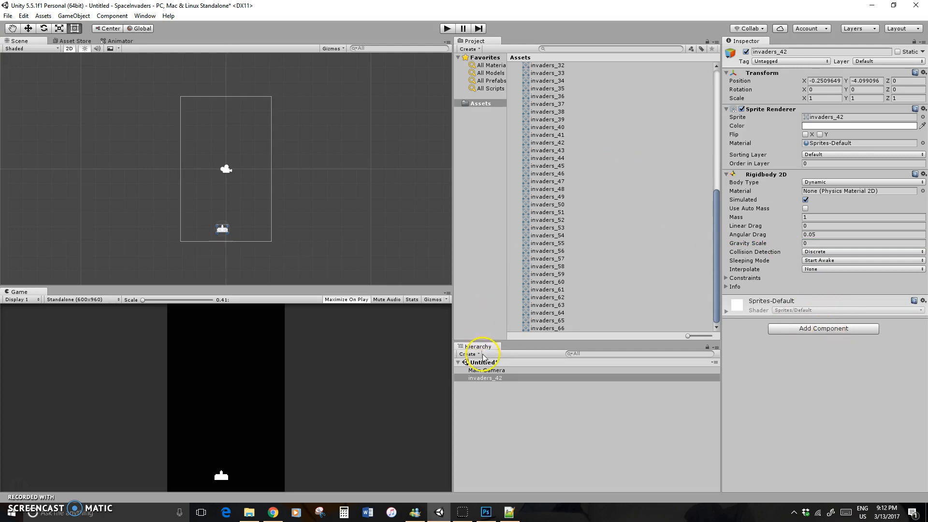
# Create a C# script named PlayerMovement in the Assets folder
pyautogui.click(474, 49)
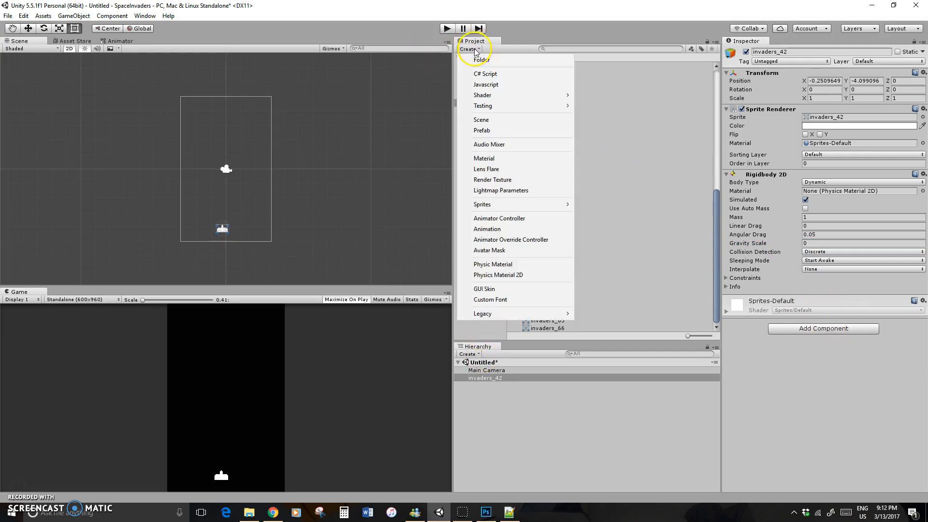
pyautogui.click(485, 73)
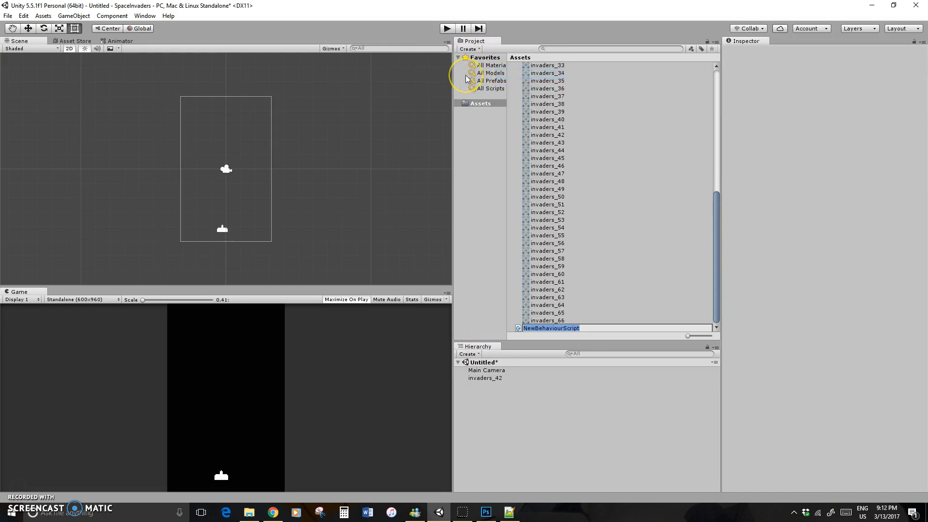
pyautogui.write('PlayerMovement')
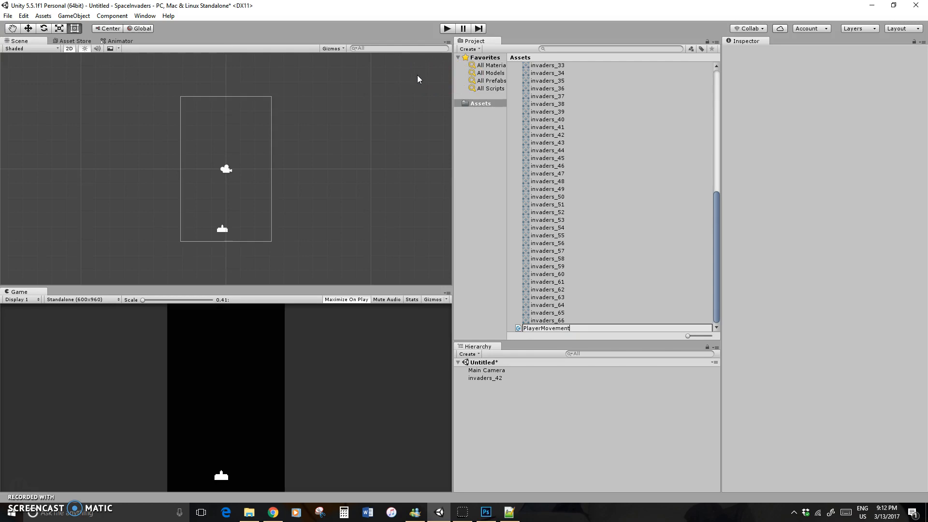
pyautogui.press('Return')
# Open the PlayerMovement script in MonoDevelop and close the Notepad++ window
pyautogui.click(570, 328)
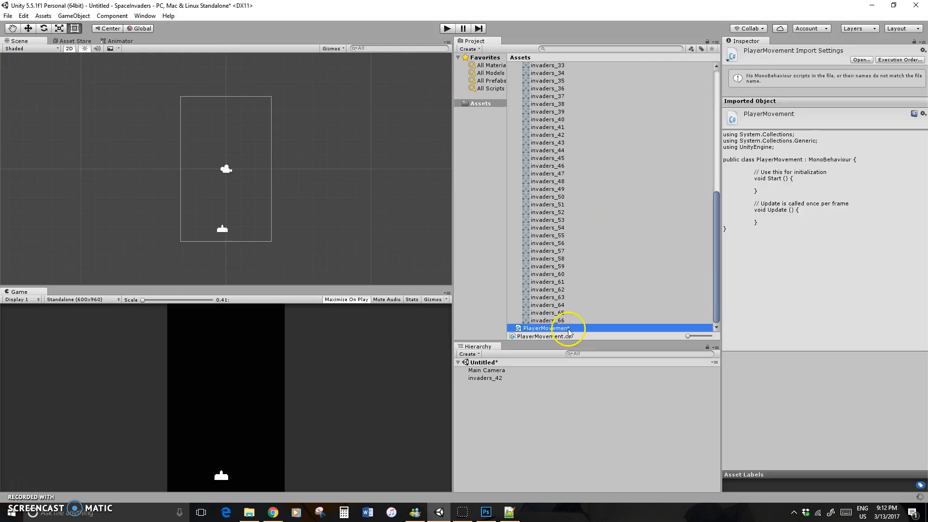
pyautogui.click(541, 329)
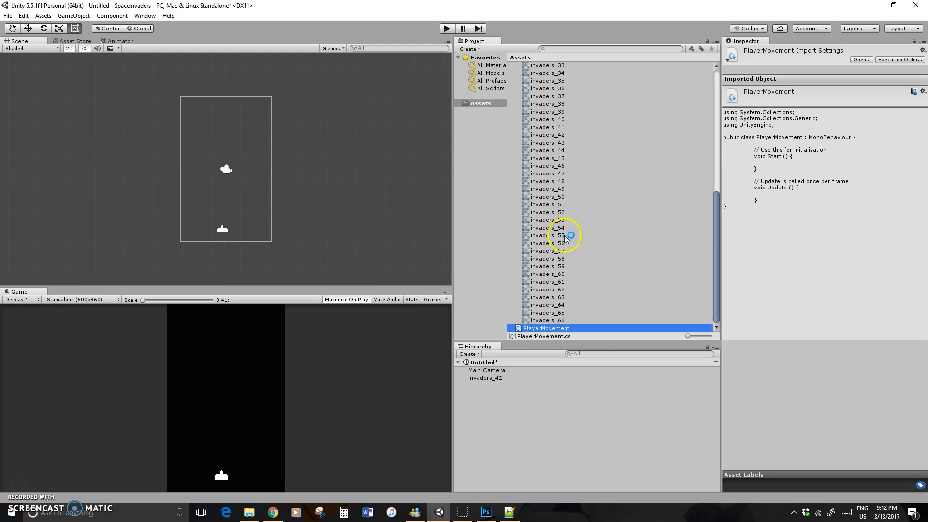
pyautogui.rightClick(508, 509)
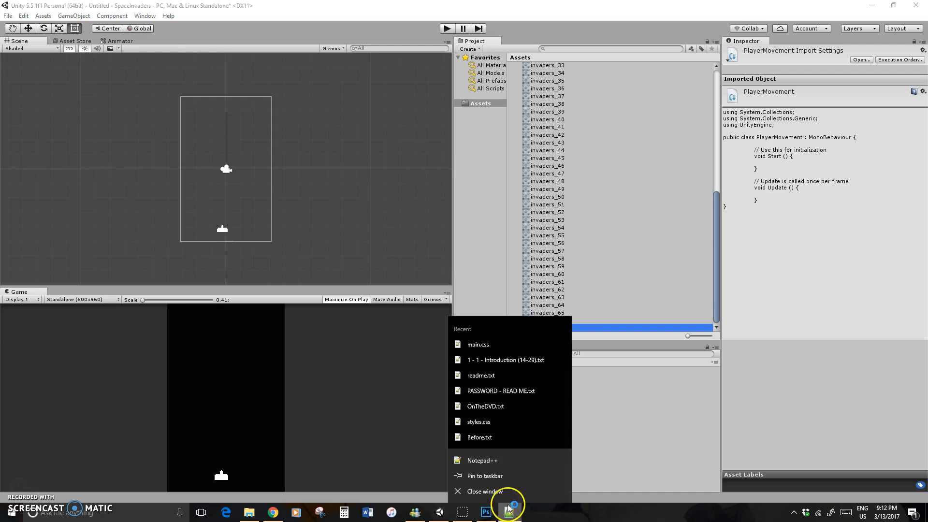
pyautogui.click(503, 492)
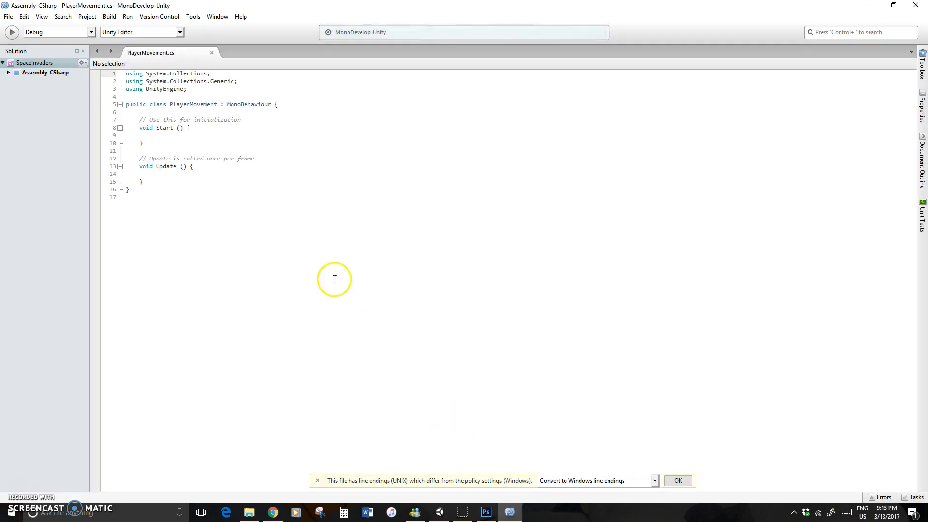
# Replace the PlayerMovement class body with the copied paddle movement code containing paddleSpeed, playerPos and the Update logic
pyautogui.moveTo(147, 189); pyautogui.dragTo(120, 122)
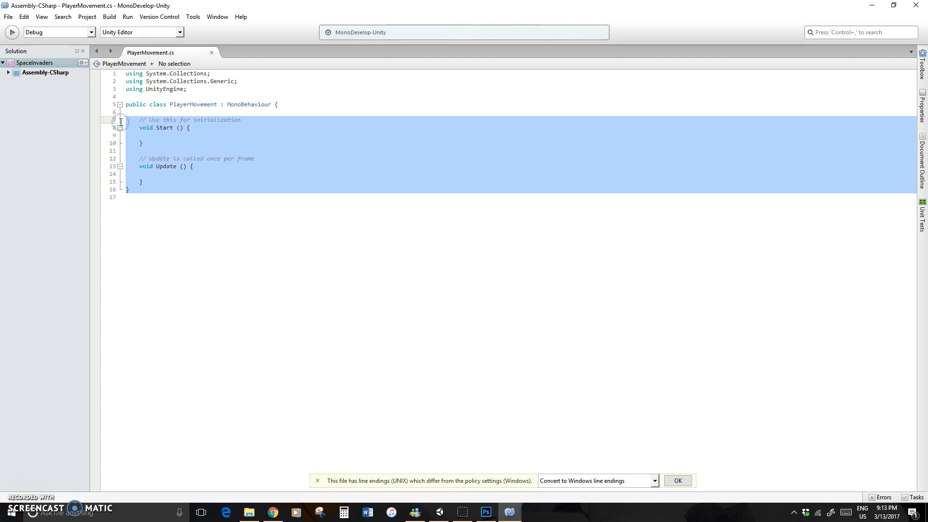
pyautogui.write('public float paddleSpeed = 1f;  \tpublic Vector2 playerPos = new Vector2 (0, 0);  \t// Use this for initialization \tvoid Start () {  \t}  \t// Update is called once per frame \tvoid Update () {  \t\tfloat yPos = gameObject.transform.position.y + (Input.GetAxis ("Vertical") * paddleSpeed); \t\tplayerPos = new Vector2 (-24, Mathf.Clamp(yPos, -14, 14)); \t\tgameObject.transform.position = playerPos;  \t} }')
pyautogui.keyDown('ctrl'); pyautogui.scroll(5, 309, 231); pyautogui.keyUp('ctrl')
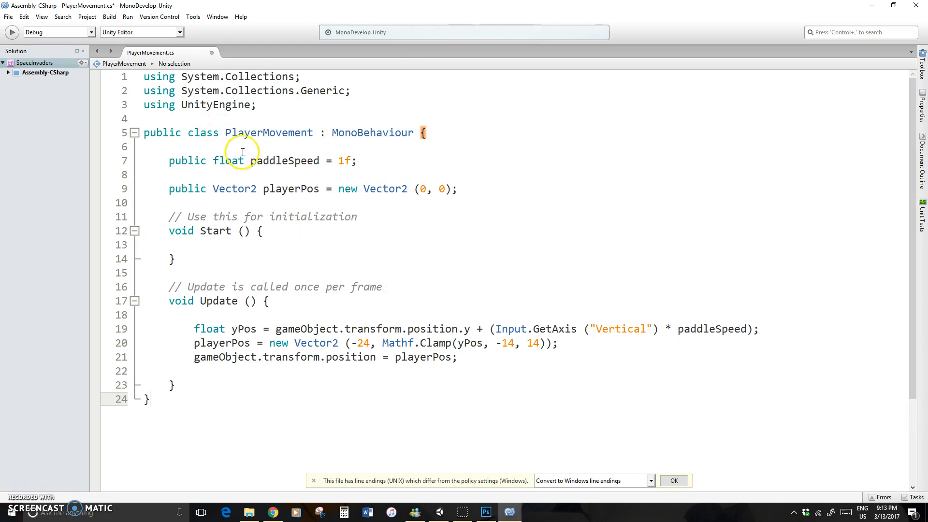
# Rename paddleSpeed to playerSpeed in its declaration and in Update, and change the input axis from "Vertical" to "Horizontal"
pyautogui.moveTo(250, 162); pyautogui.dragTo(287, 162)
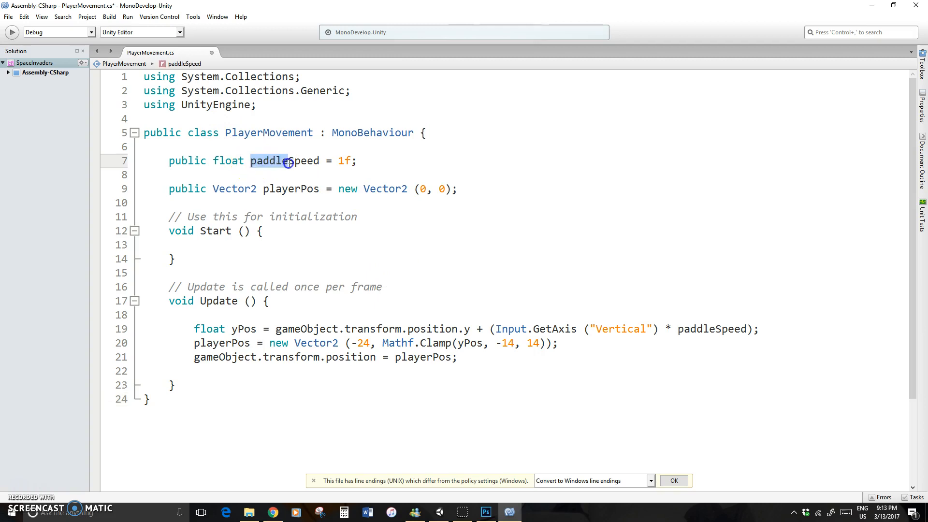
pyautogui.write('player')
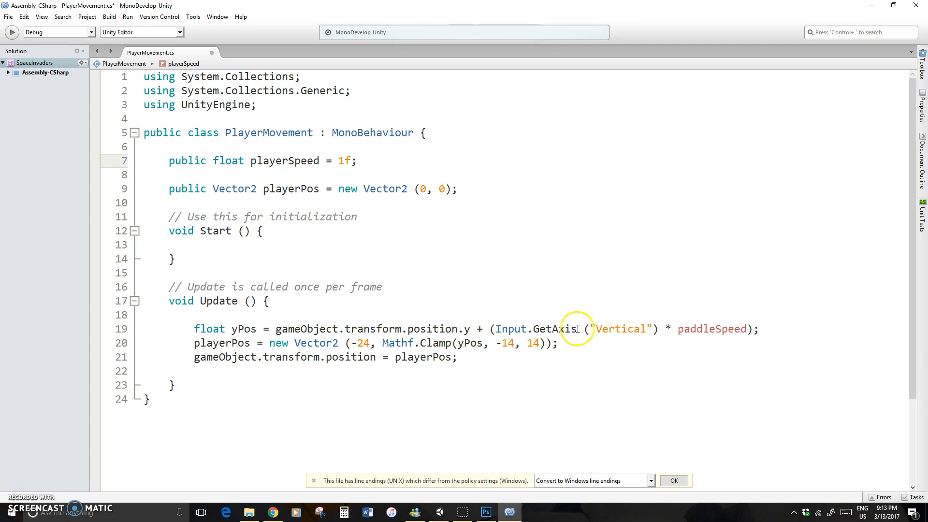
pyautogui.moveTo(594, 329); pyautogui.dragTo(646, 328)
pyautogui.write('Horizontal')
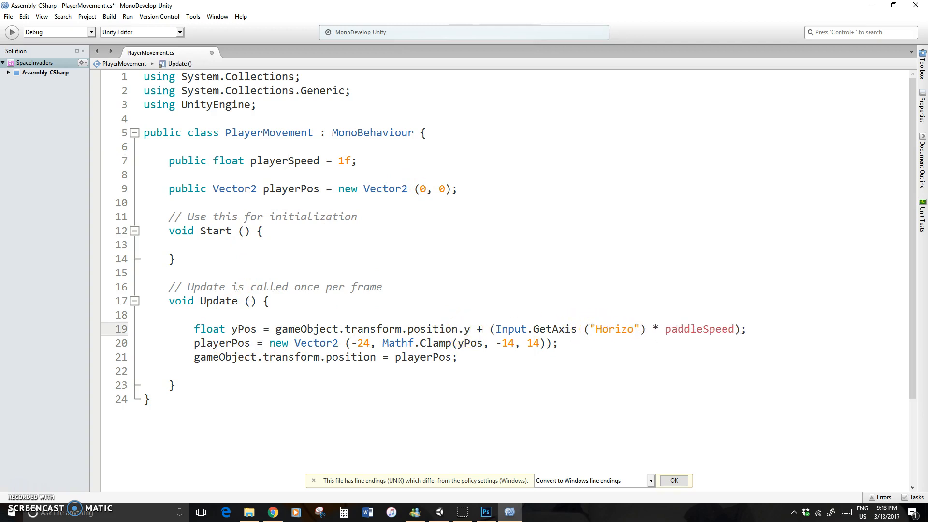
pyautogui.moveTo(690, 329); pyautogui.dragTo(727, 331)
pyautogui.write('player')
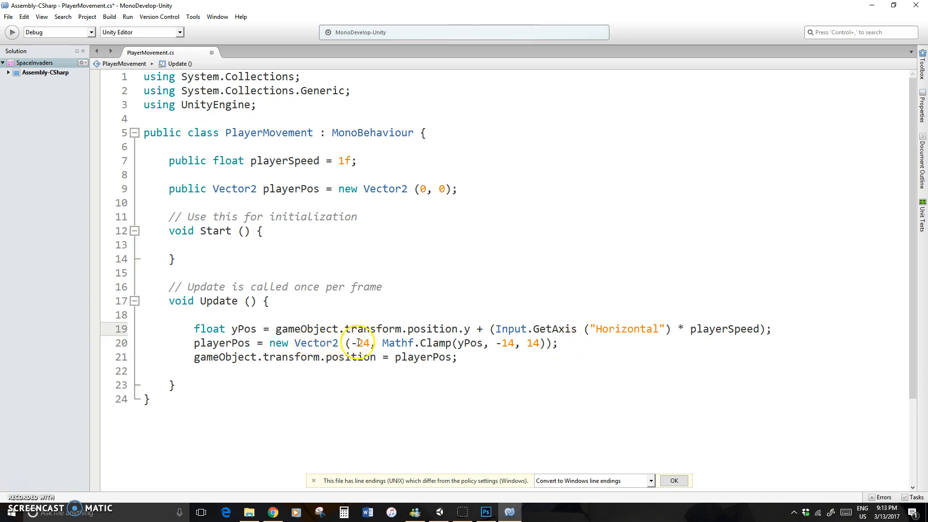
# Remove the -24 argument from the Vector2 in Update so Mathf.Clamp comes first, and add a comma after the clamp for a second argument
pyautogui.moveTo(370, 343); pyautogui.dragTo(351, 343)
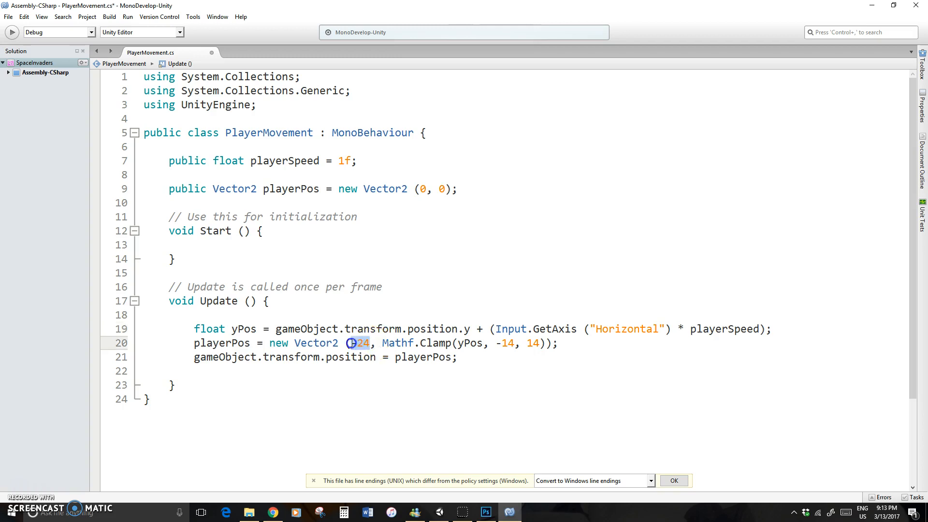
pyautogui.press('Delete')
pyautogui.press('Delete')
pyautogui.press('Delete')
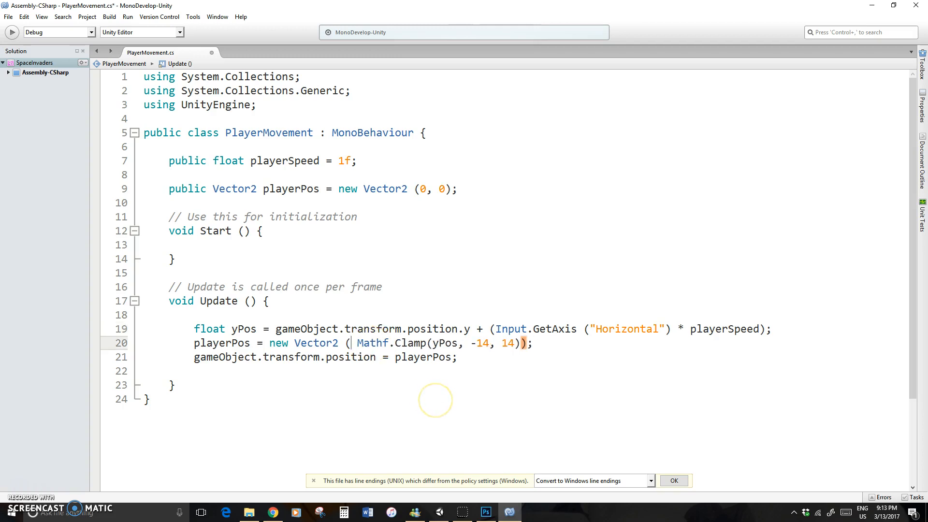
pyautogui.press('Right')
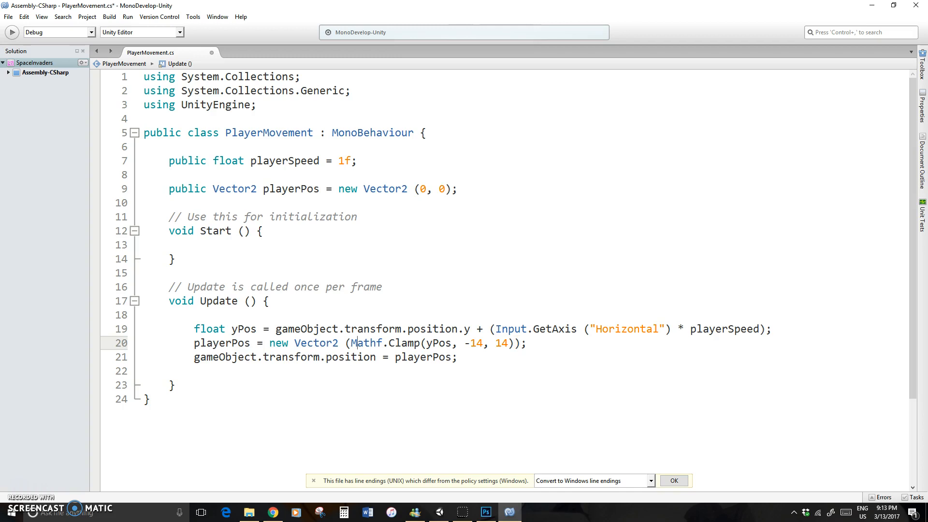
pyautogui.press('Right')
pyautogui.press('Right')
pyautogui.press('Right')
pyautogui.write(',')
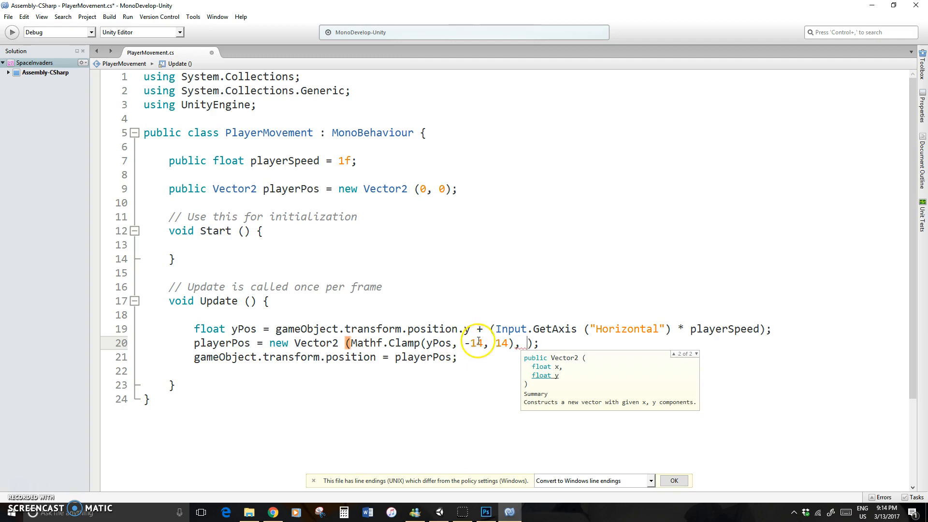
# Switch to Unity and rename the invaders_42 object in the scene to Player
pyautogui.click(447, 514)
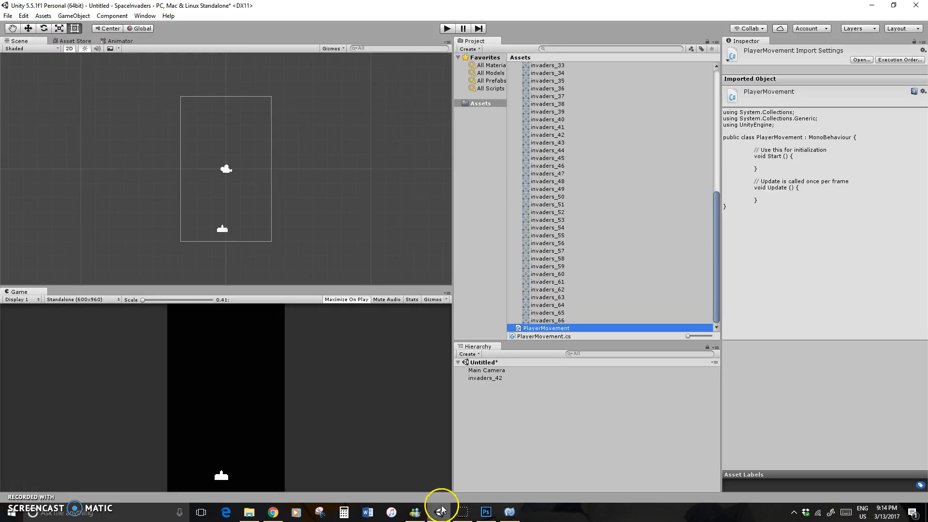
pyautogui.click(489, 381)
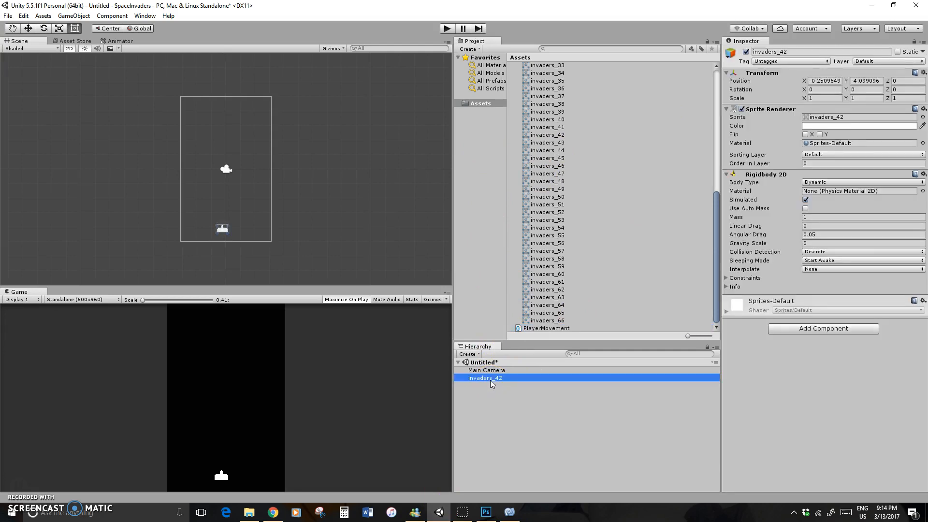
pyautogui.click(490, 380)
pyautogui.write('Player')
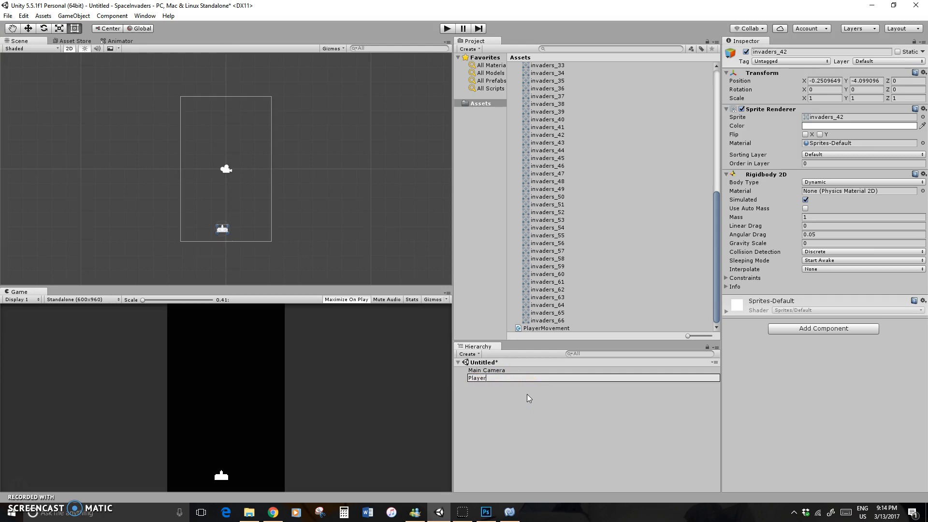
pyautogui.press('Return')
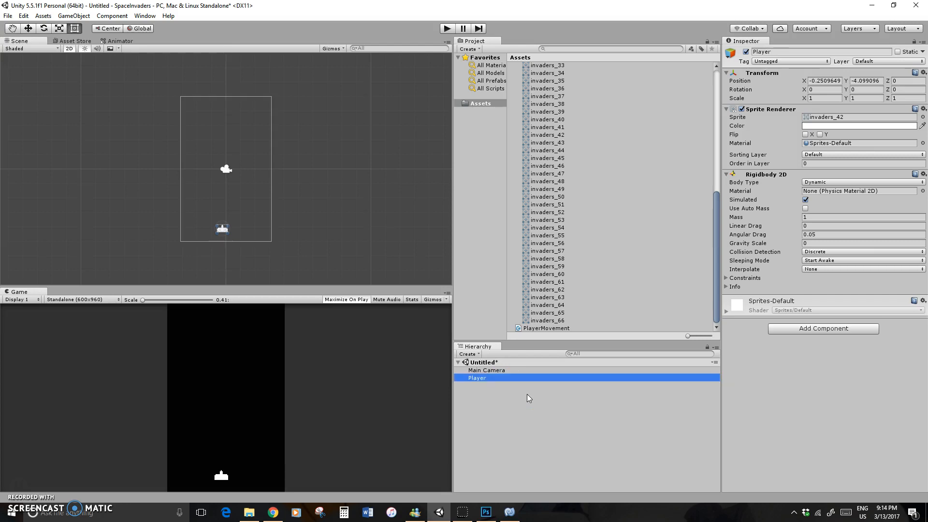
# Set the Player object's position to X 0 and Y -4
pyautogui.click(818, 80)
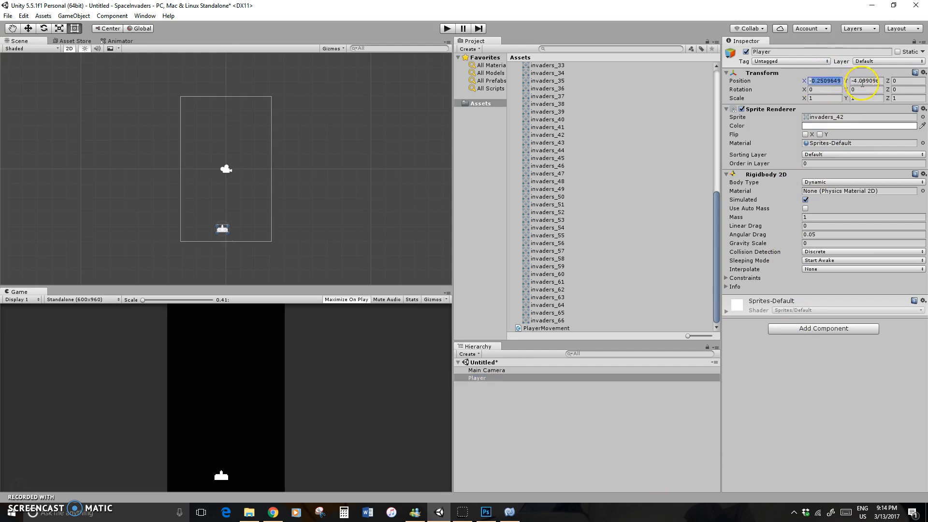
pyautogui.write('-')
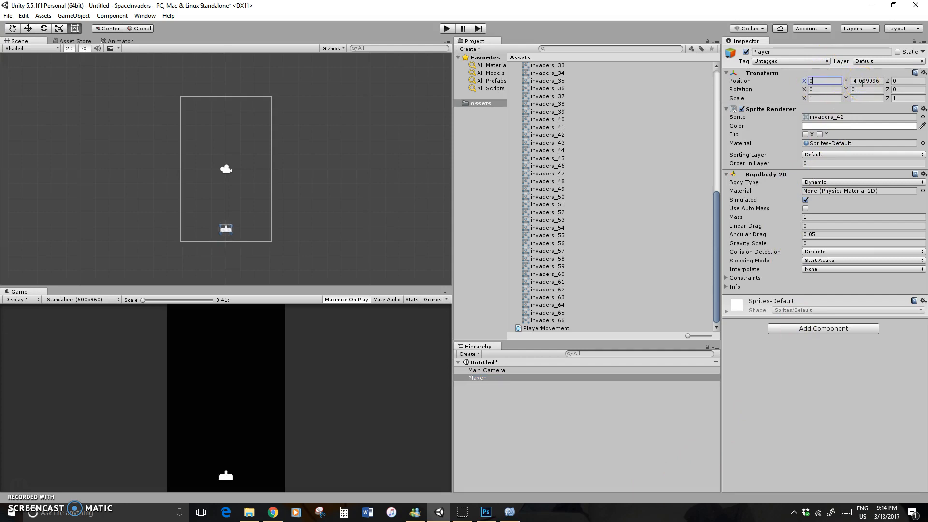
pyautogui.click(862, 81)
pyautogui.write('-4')
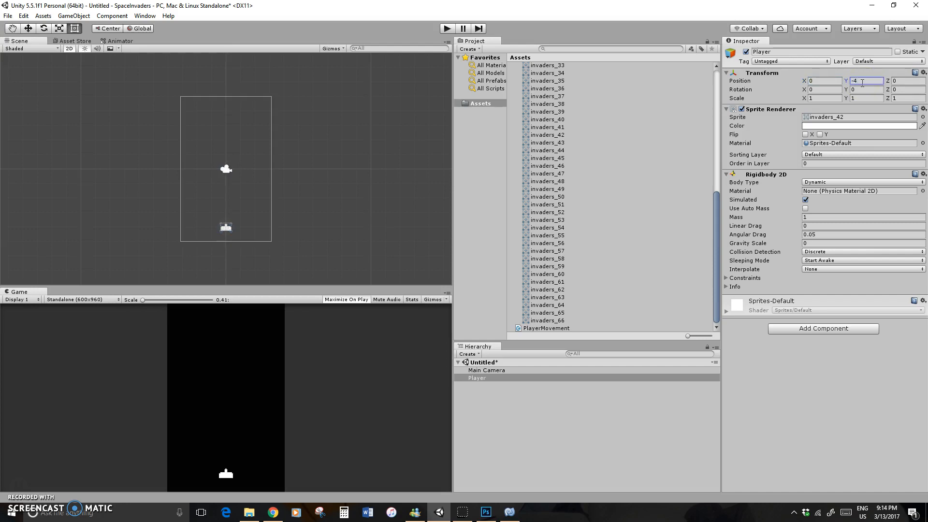
pyautogui.press('Tab')
# Switch to MonoDevelop and enter -4f as the second argument of the Vector2 assigned to playerPos
pyautogui.click(505, 513)
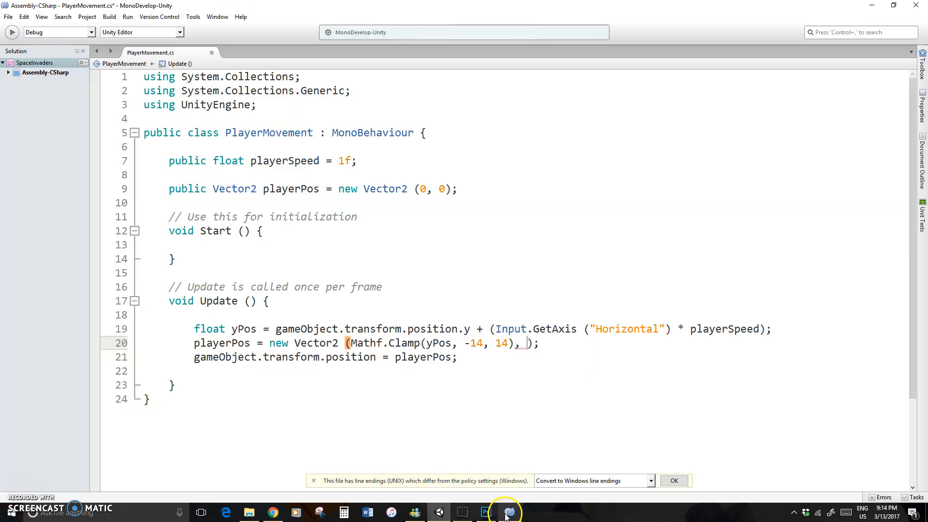
pyautogui.write('-4f')
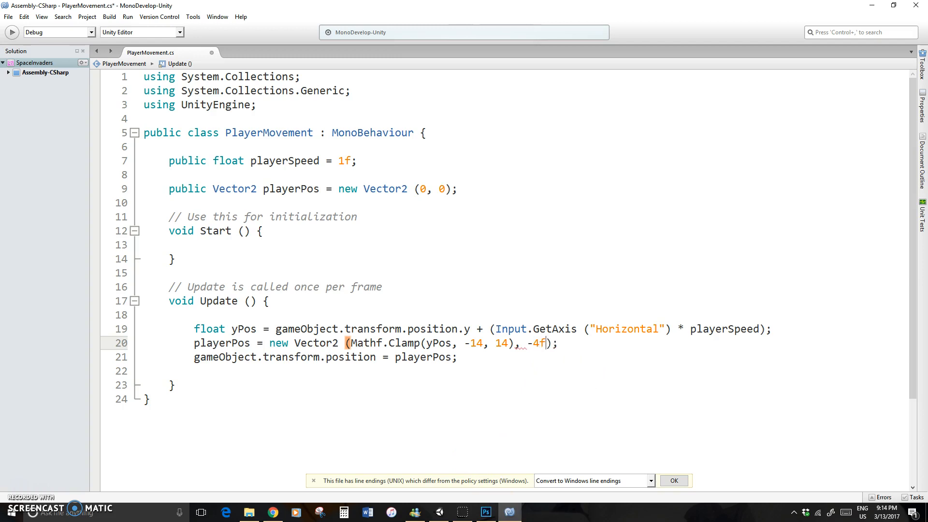
# Switch to Unity and test the horizontal limit by moving the Player to the camera frame's left edge, about X -2.78, and back to X 0
pyautogui.hotkey('ctrl', 's')
pyautogui.hotkey('alt', 'Tab')
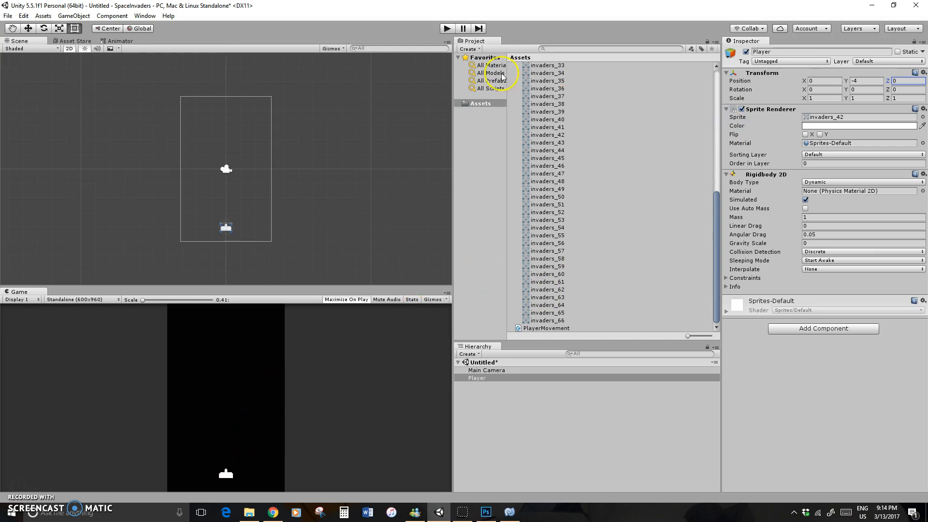
pyautogui.click(28, 28)
pyautogui.moveTo(262, 227); pyautogui.dragTo(223, 229)
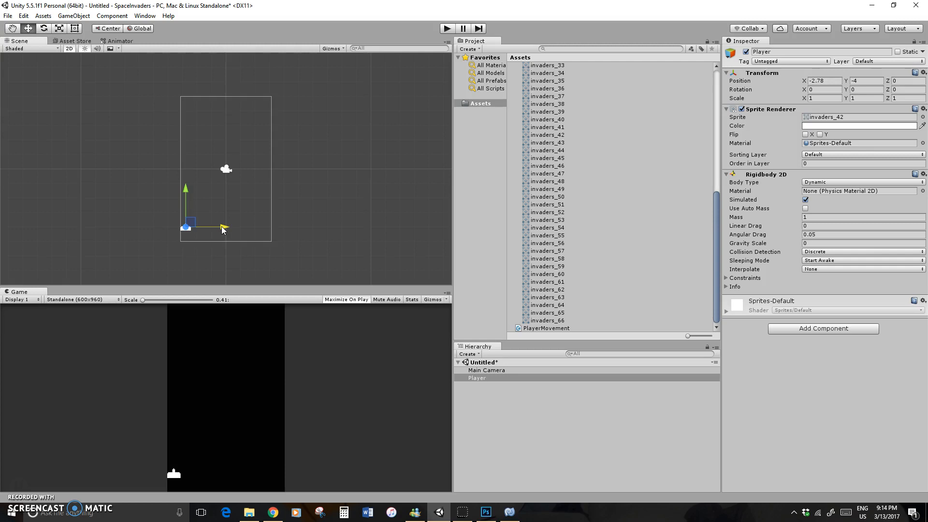
pyautogui.moveTo(222, 229); pyautogui.dragTo(262, 229)
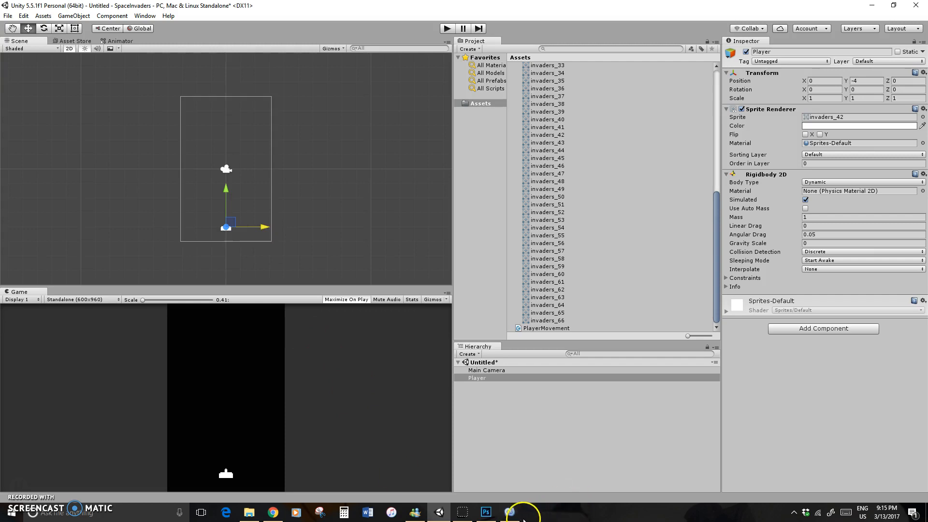
# Switch to MonoDevelop and set the minimum of the Mathf.Clamp in Update to -2.75f
pyautogui.click(509, 512)
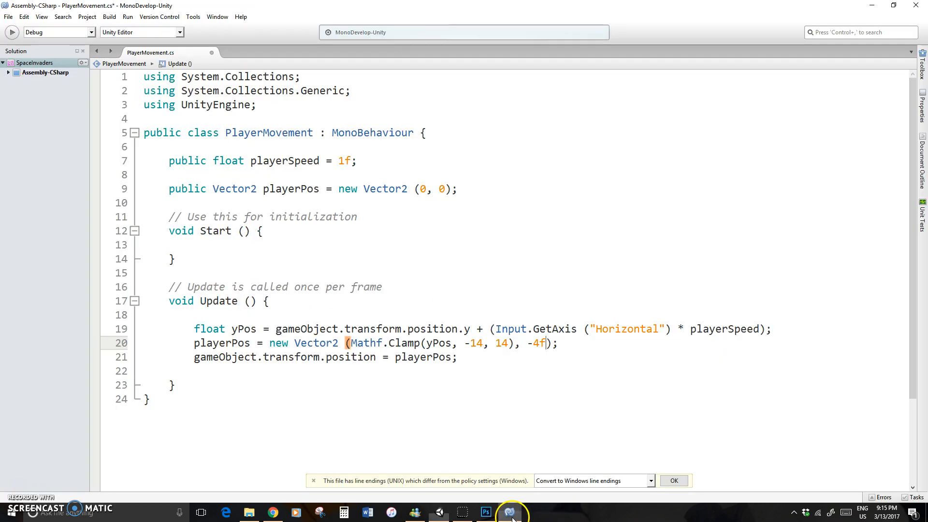
pyautogui.click(476, 344)
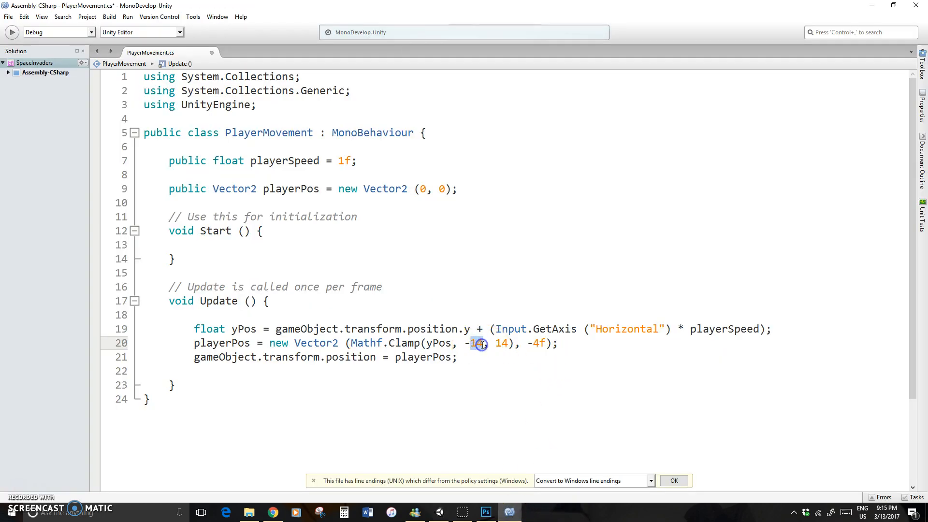
pyautogui.write('2.75f')
pyautogui.press('Right')
pyautogui.press('Right')
pyautogui.press('Right')
pyautogui.press('Right')
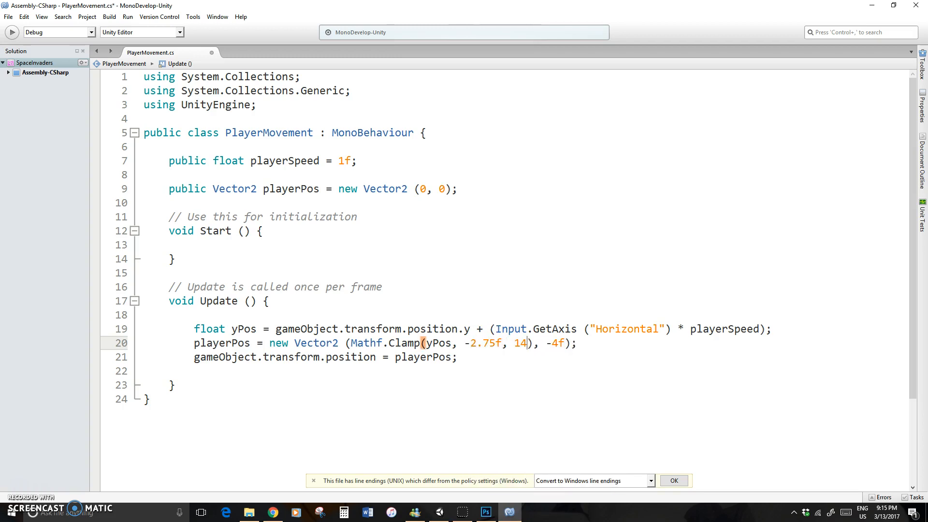
# Set the maximum of the Mathf.Clamp to 2.75f and save the PlayerMovement script
pyautogui.press('BackSpace')
pyautogui.press('BackSpace')
pyautogui.write('2.75')
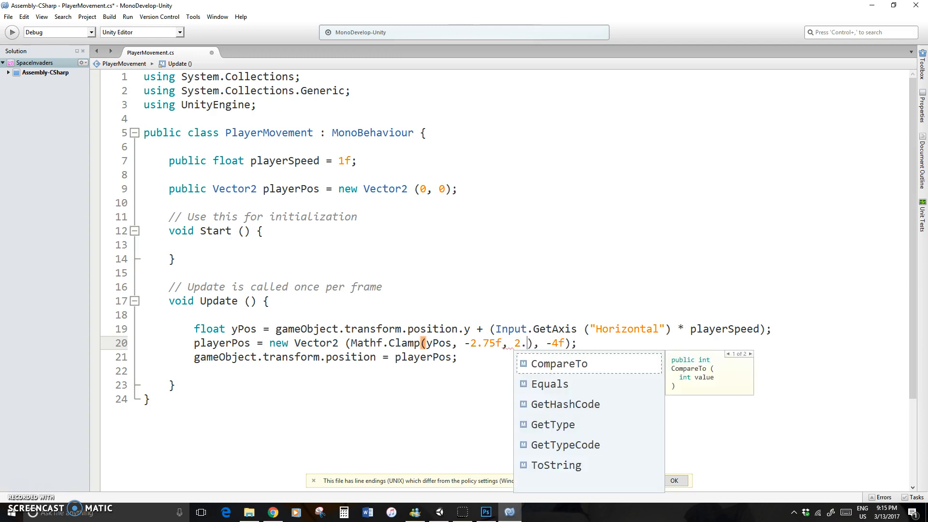
pyautogui.write('f')
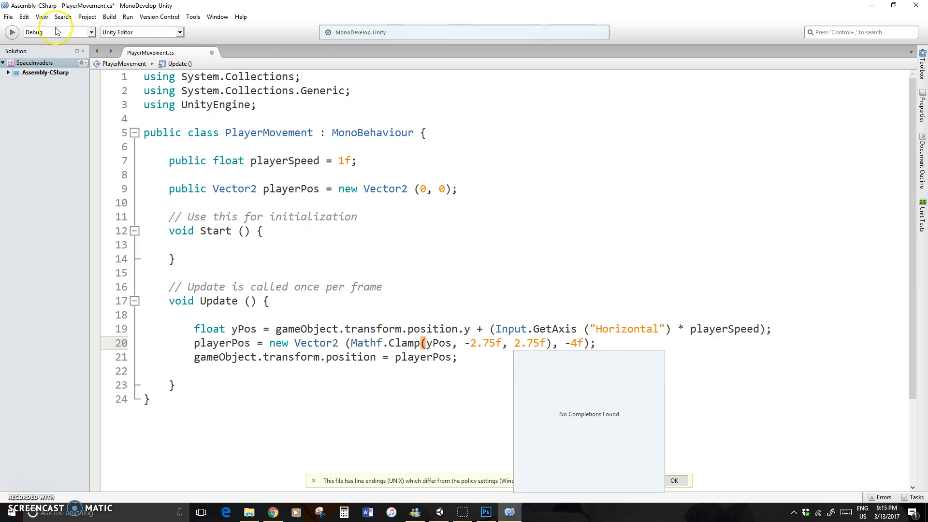
pyautogui.click(8, 17)
pyautogui.click(20, 58)
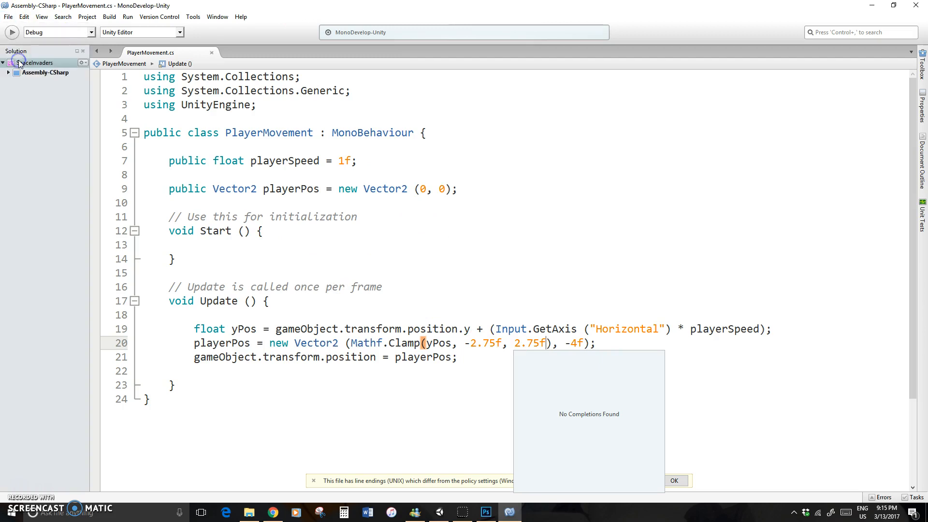
# Switch to Unity, test-run the game briefly, and attach the PlayerMovement script to the Player object
pyautogui.click(439, 512)
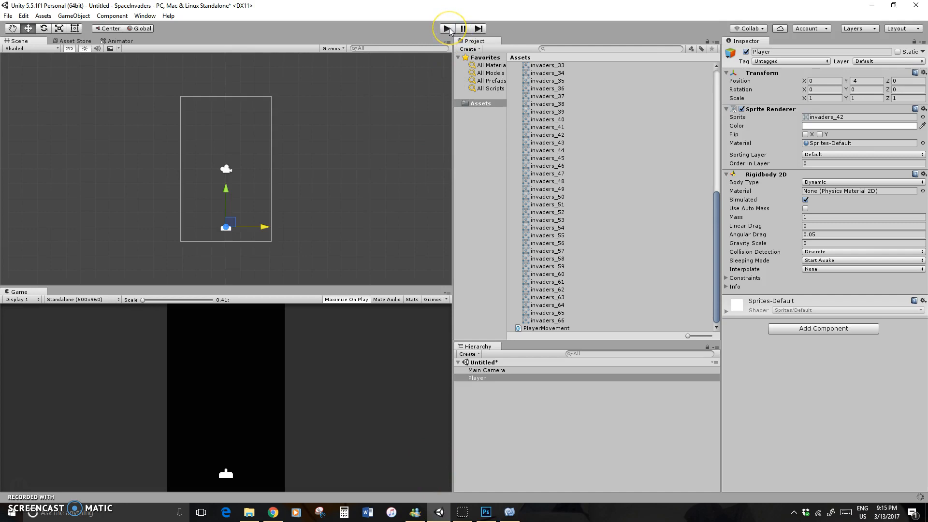
pyautogui.click(447, 28)
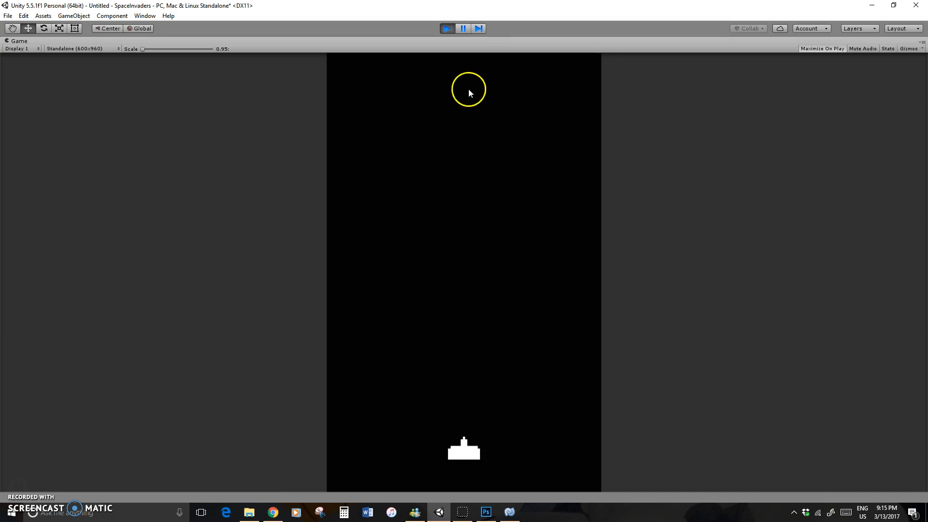
pyautogui.click(445, 28)
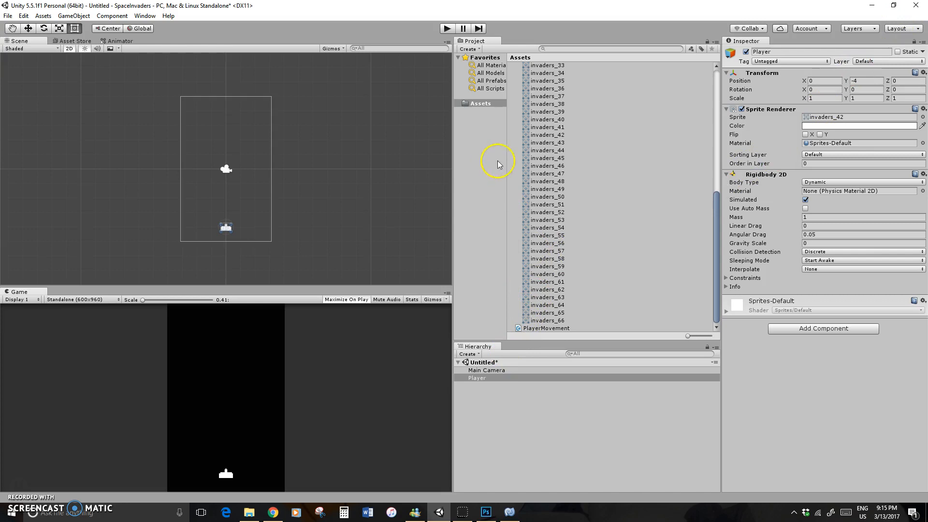
pyautogui.moveTo(578, 333); pyautogui.dragTo(828, 385)
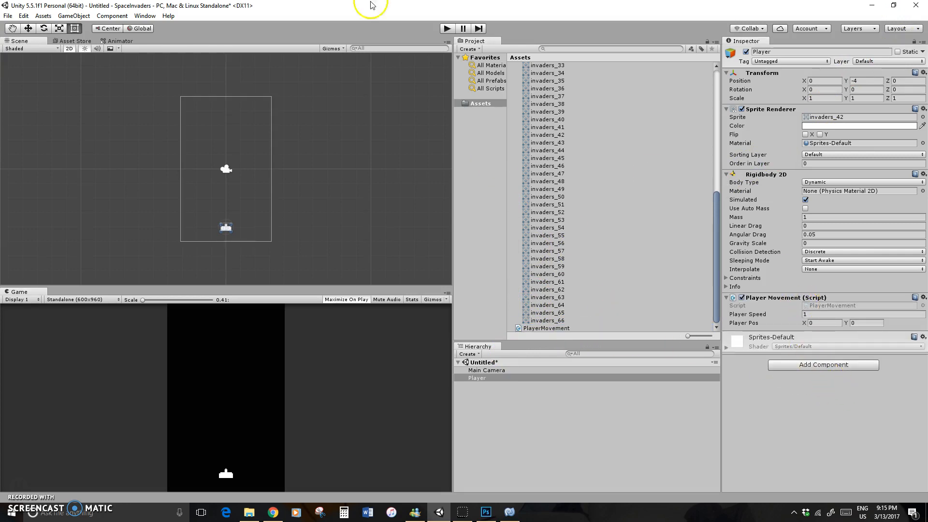
# Play-test the Player's movement, turn off Maximize On Play, and run the game again alongside the scene view
pyautogui.click(447, 29)
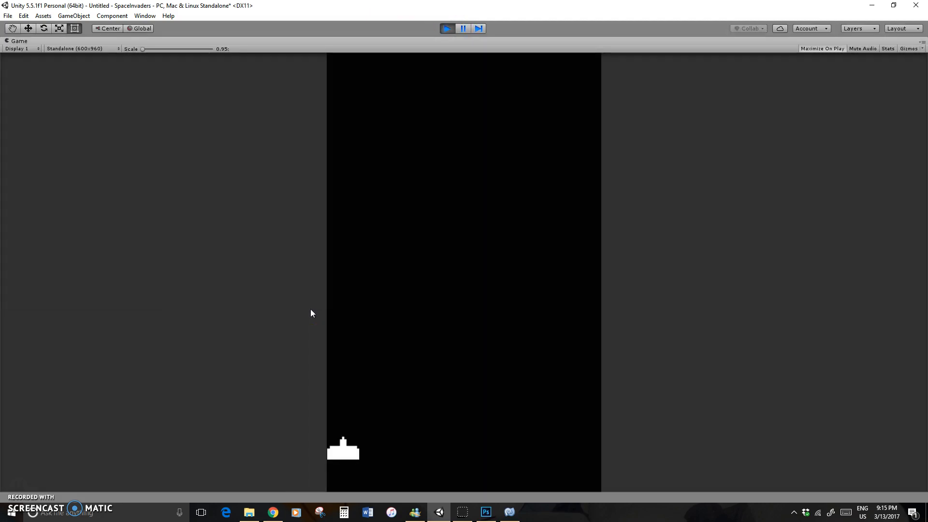
pyautogui.click(445, 29)
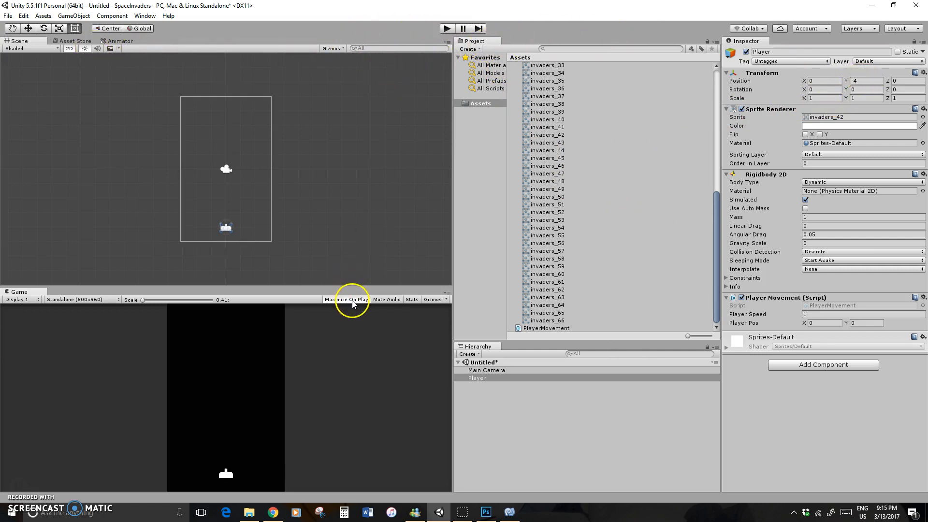
pyautogui.click(450, 29)
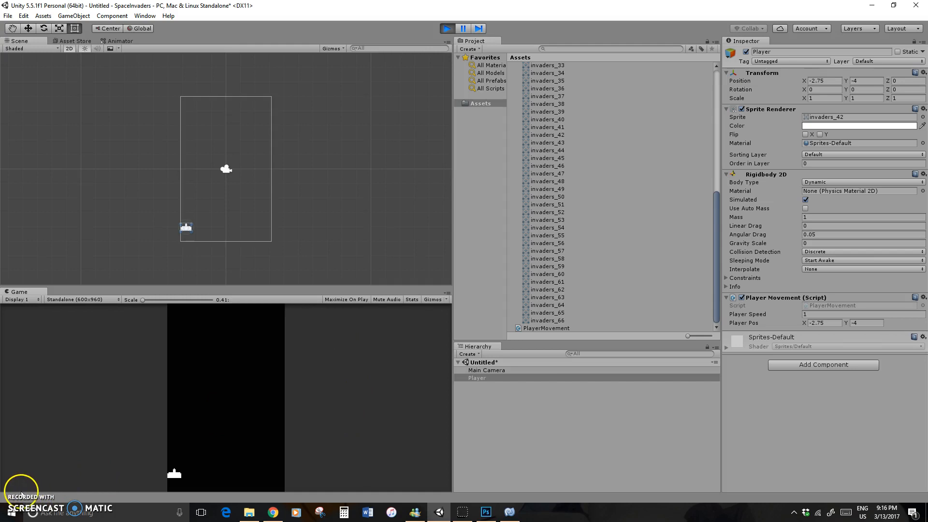
# Switch to MonoDevelop, change yPos to xPos and position.y to position.x in Update, and save the script
pyautogui.hotkey('alt', 'Tab')
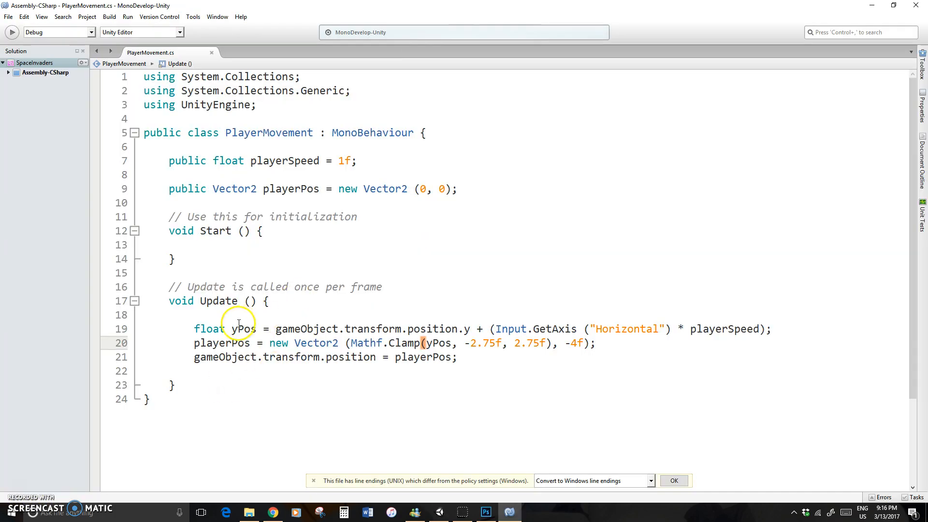
pyautogui.moveTo(231, 330); pyautogui.dragTo(237, 330)
pyautogui.write('x')
pyautogui.moveTo(464, 330); pyautogui.dragTo(433, 343)
pyautogui.write('x')
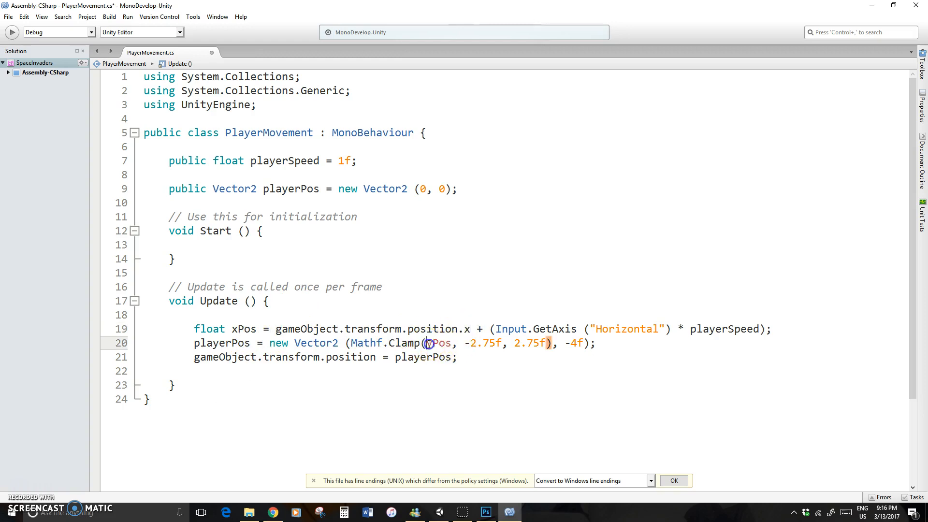
pyautogui.write('x')
pyautogui.click(9, 17)
pyautogui.click(30, 61)
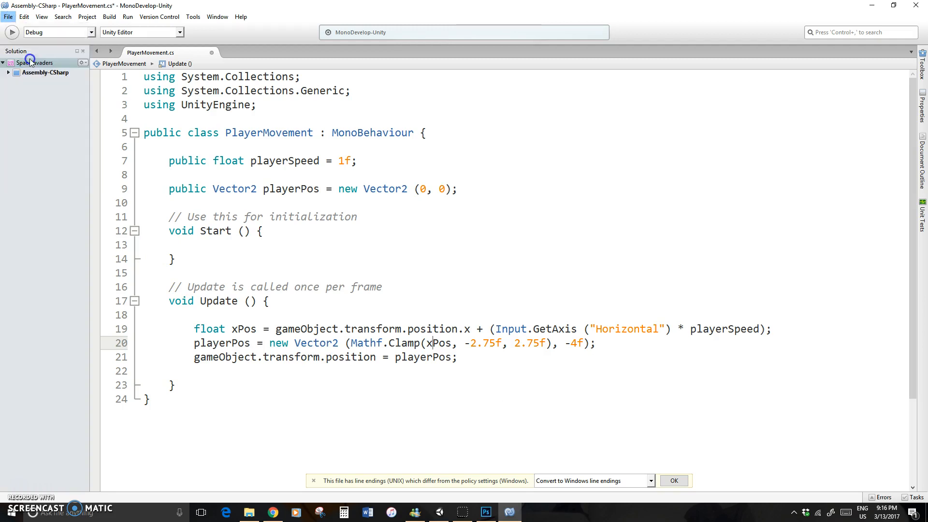
# Switch to Unity, run the game, and steer the Player repeatedly between both horizontal limits to check its movement
pyautogui.click(441, 513)
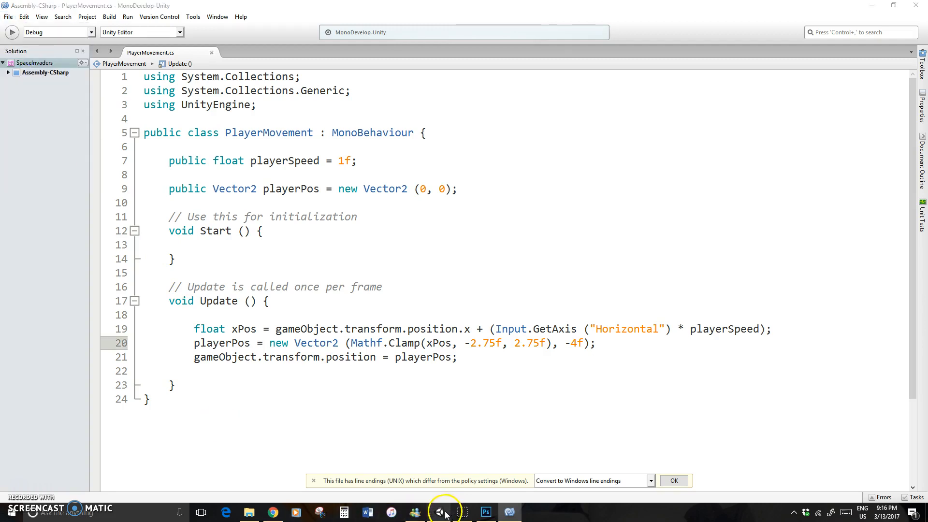
pyautogui.click(447, 29)
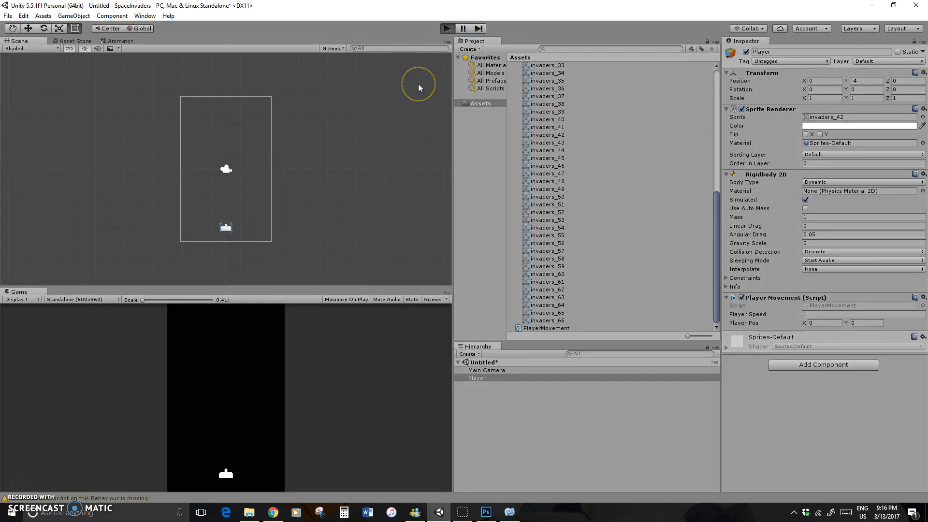
pyautogui.press('Right')
pyautogui.press('Left')
pyautogui.press('Right')
pyautogui.press('Left')
pyautogui.press('Right')
pyautogui.press('Left')
pyautogui.press('Right')
pyautogui.press('Left')
pyautogui.press('Right')
pyautogui.press('Left')
pyautogui.press('Right')
pyautogui.press('Left')
pyautogui.press('Right')
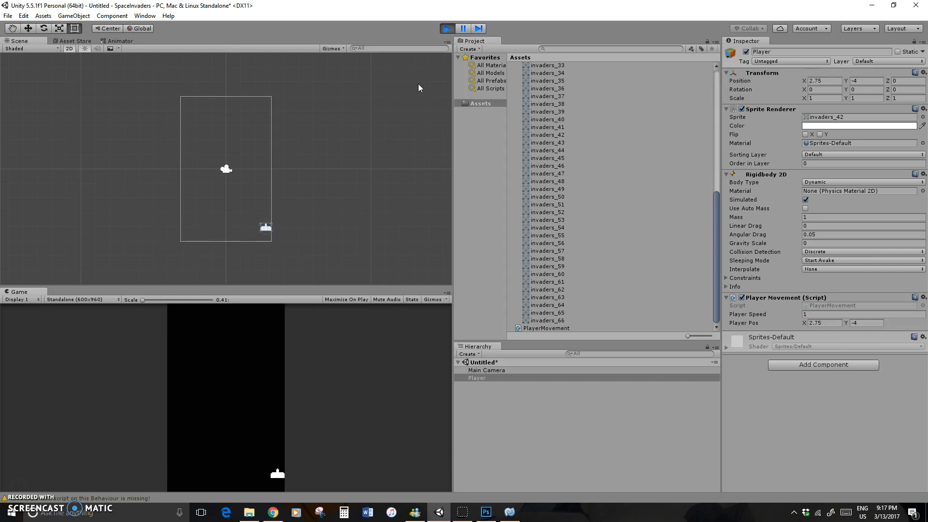
pyautogui.press('Left')
pyautogui.press('Right')
pyautogui.press('Right')
pyautogui.press('Left')
pyautogui.press('Right')
pyautogui.press('Left')
pyautogui.press('Right')
pyautogui.press('Right')
# Exit play mode and save the scene as Game in the project's Assets folder
pyautogui.click(7, 15)
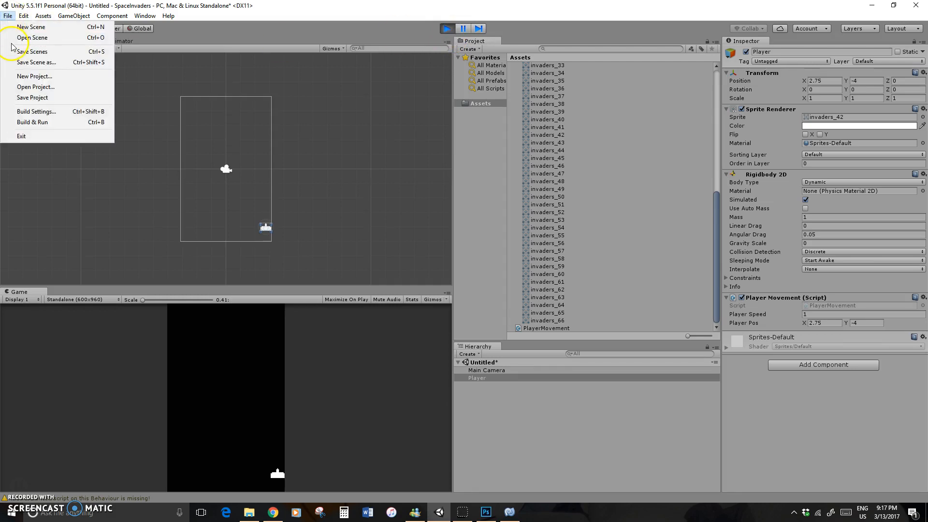
pyautogui.click(42, 53)
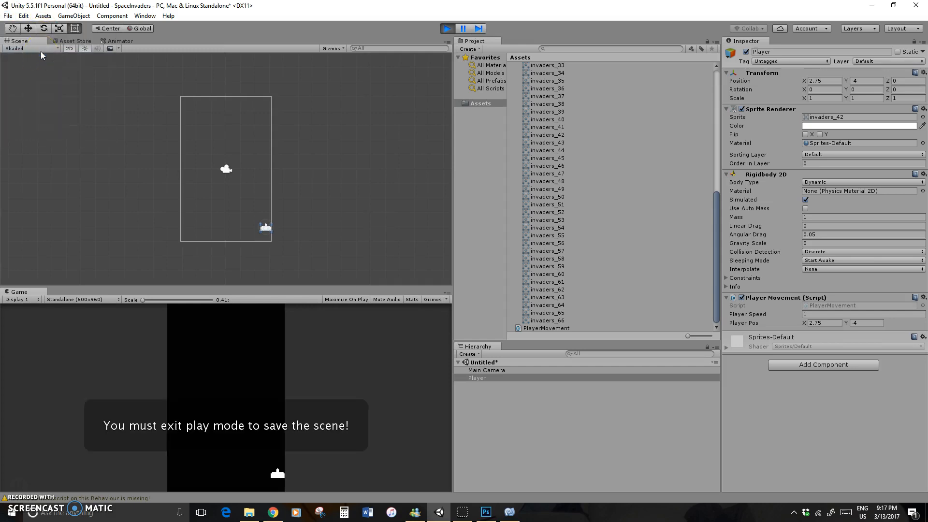
pyautogui.click(447, 28)
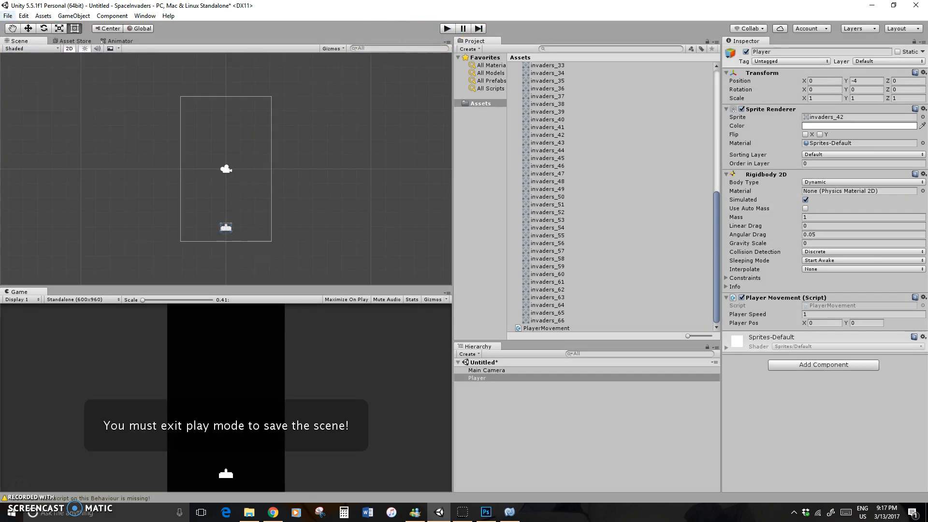
pyautogui.click(7, 15)
pyautogui.click(26, 53)
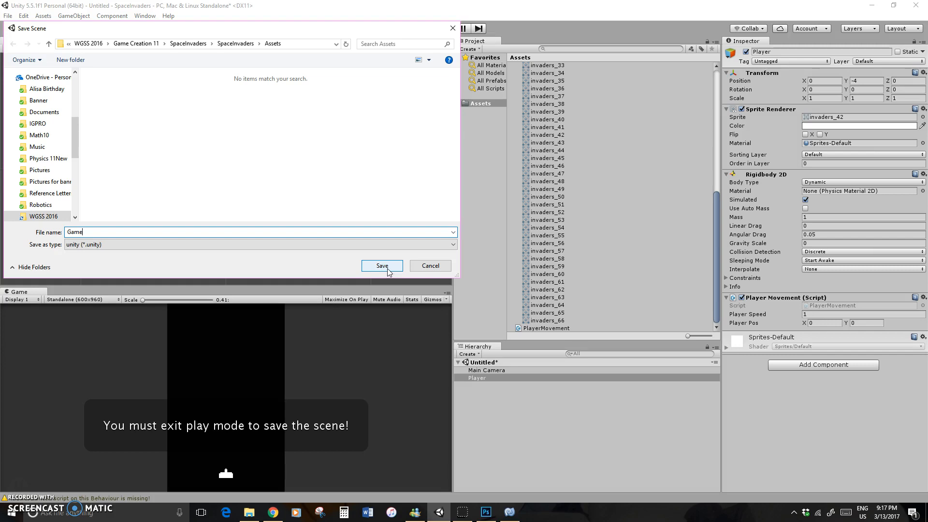
pyautogui.click(387, 270)
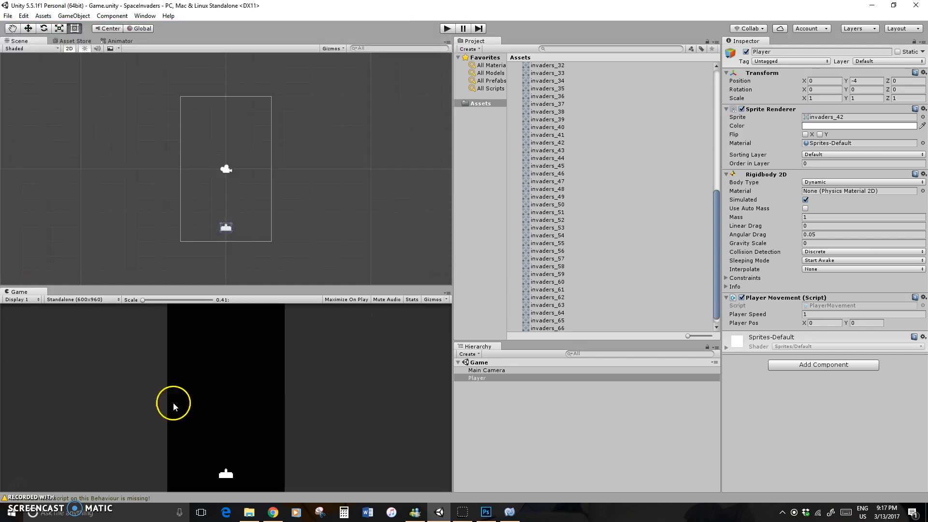